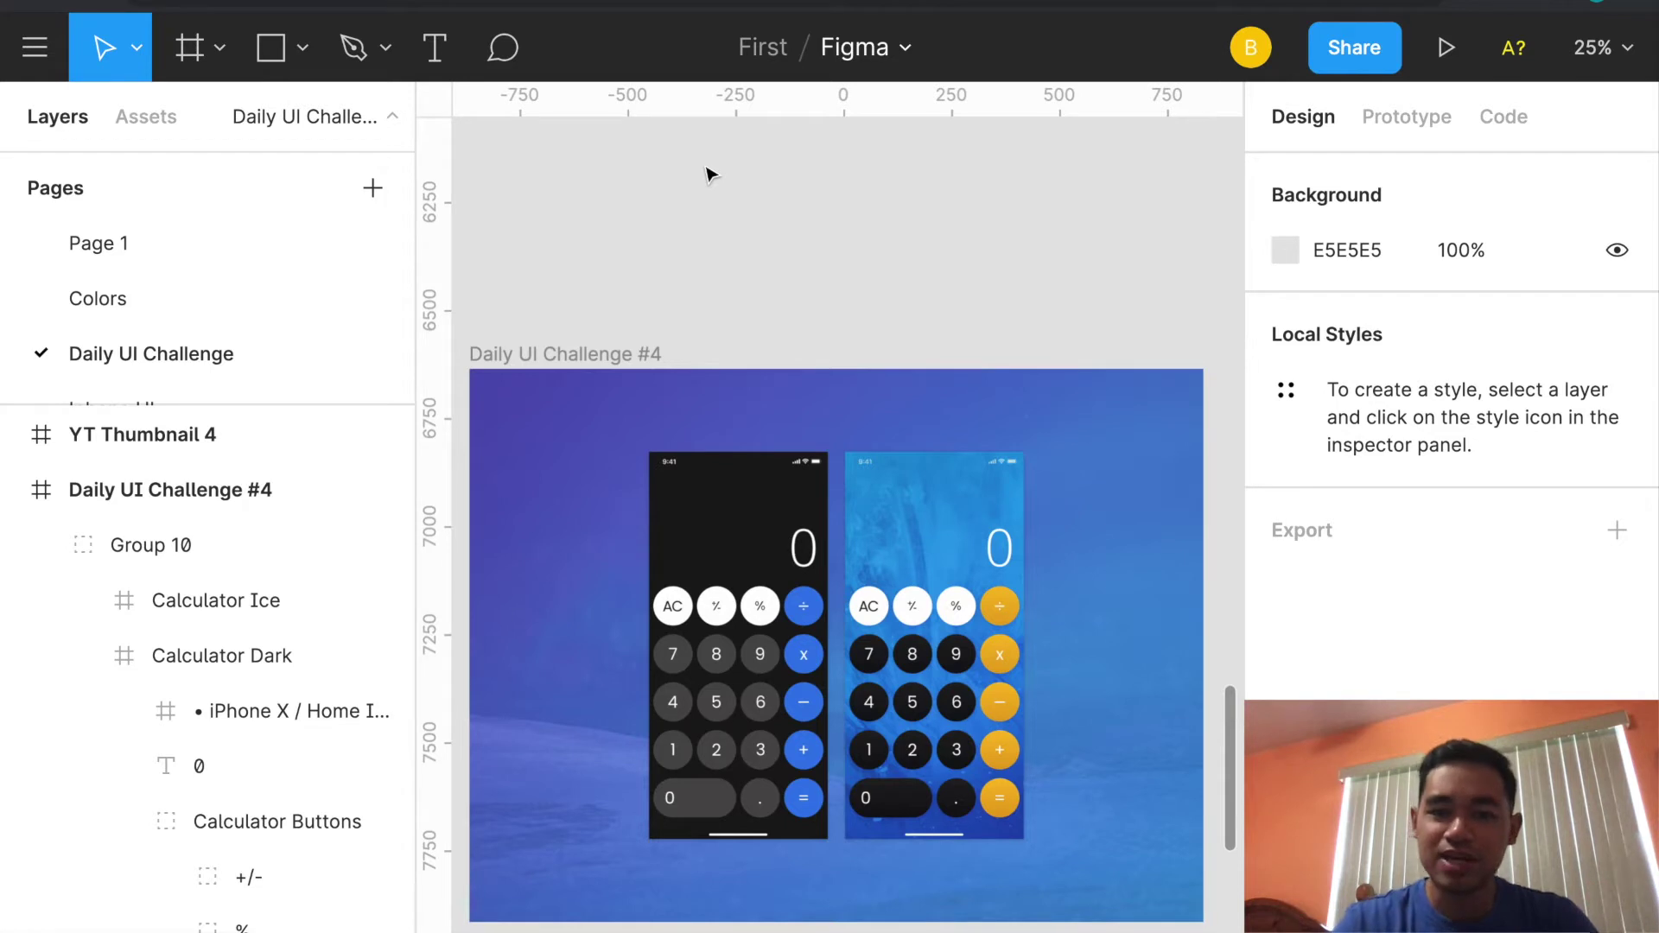
# Examine the dark and ice calculator screens in the Daily UI Challenge #4 frame.
pyautogui.hotkey('ctrl', '=')
pyautogui.scroll(-5, 707, 173)
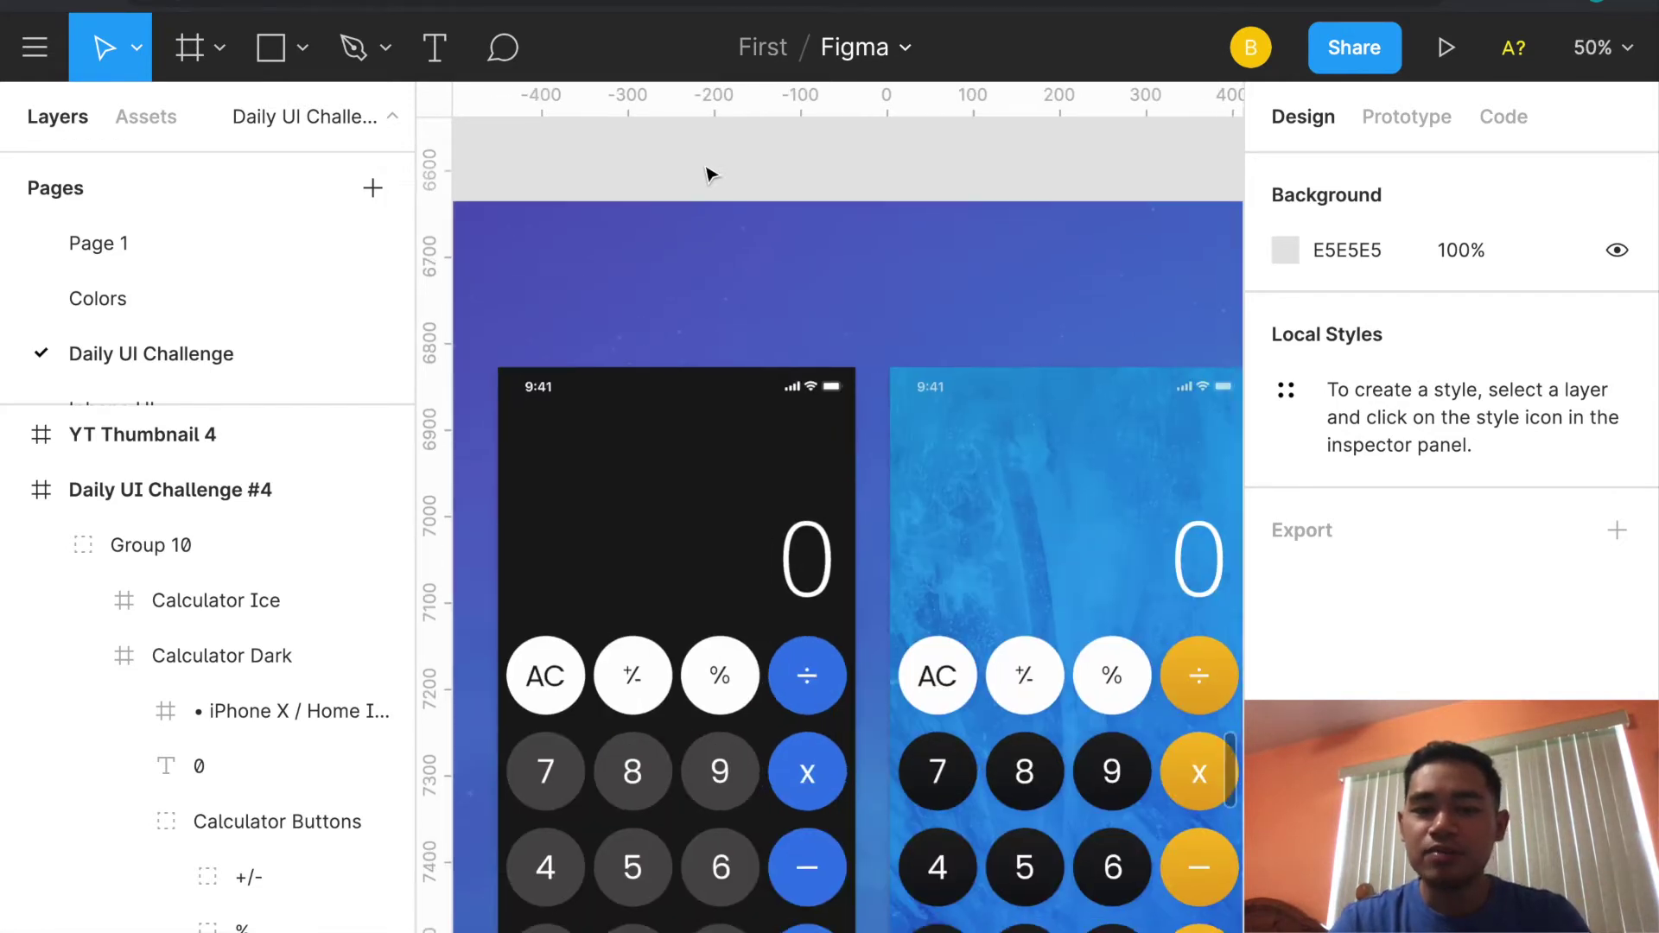
pyautogui.scroll(-1, 711, 175)
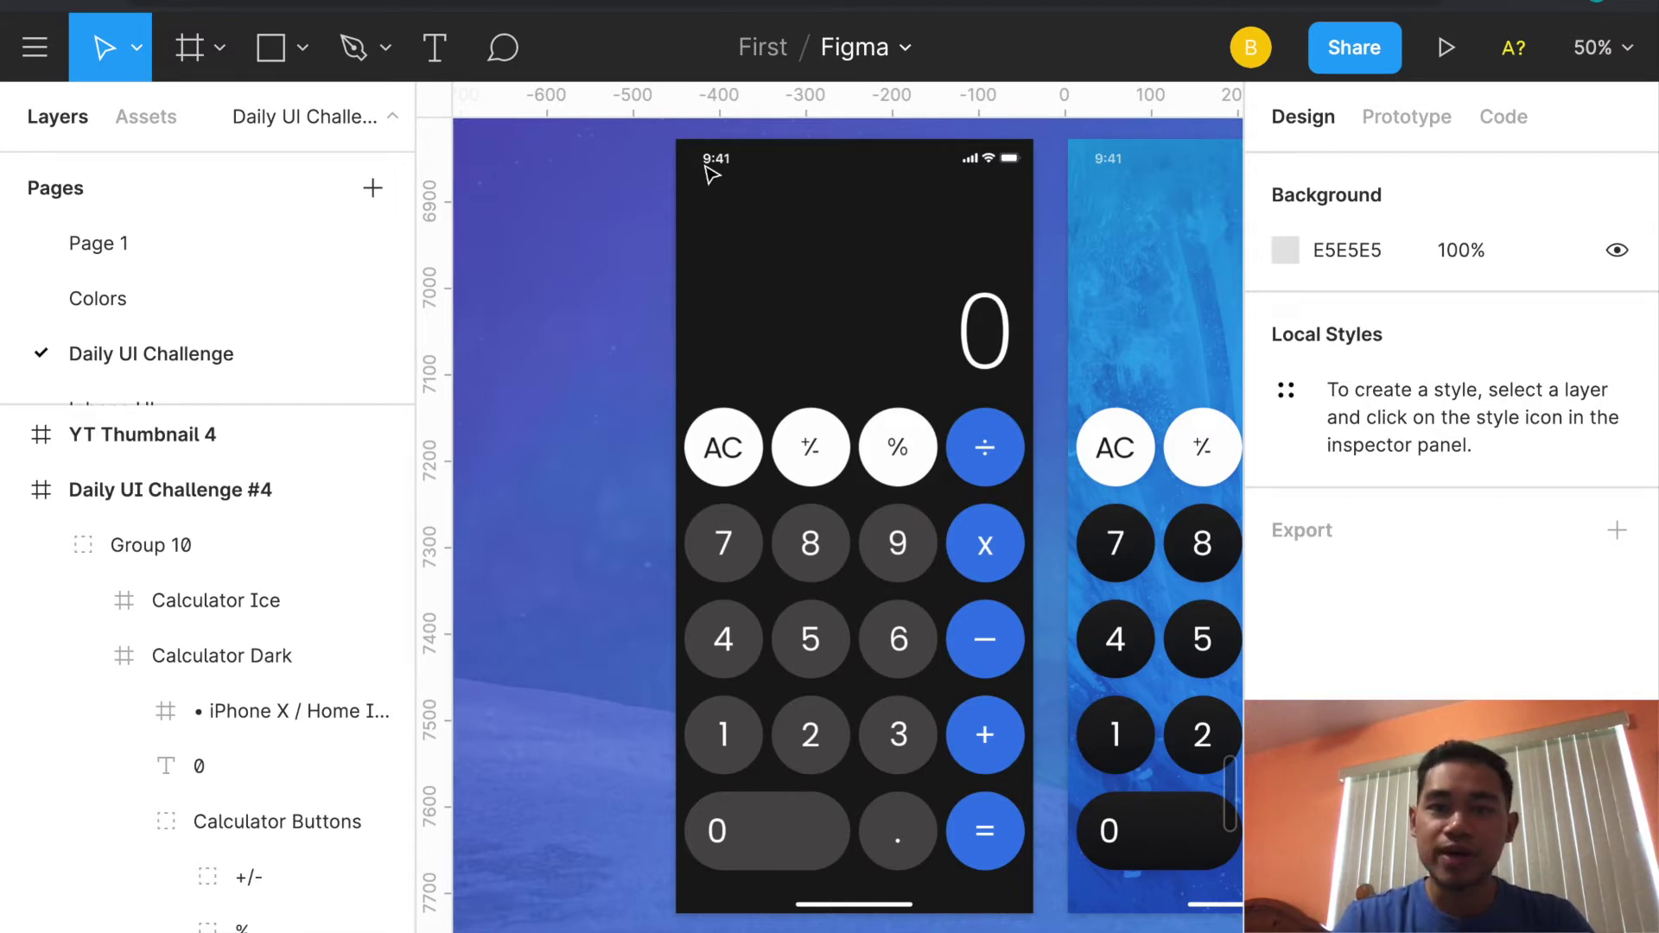
pyautogui.click(710, 175)
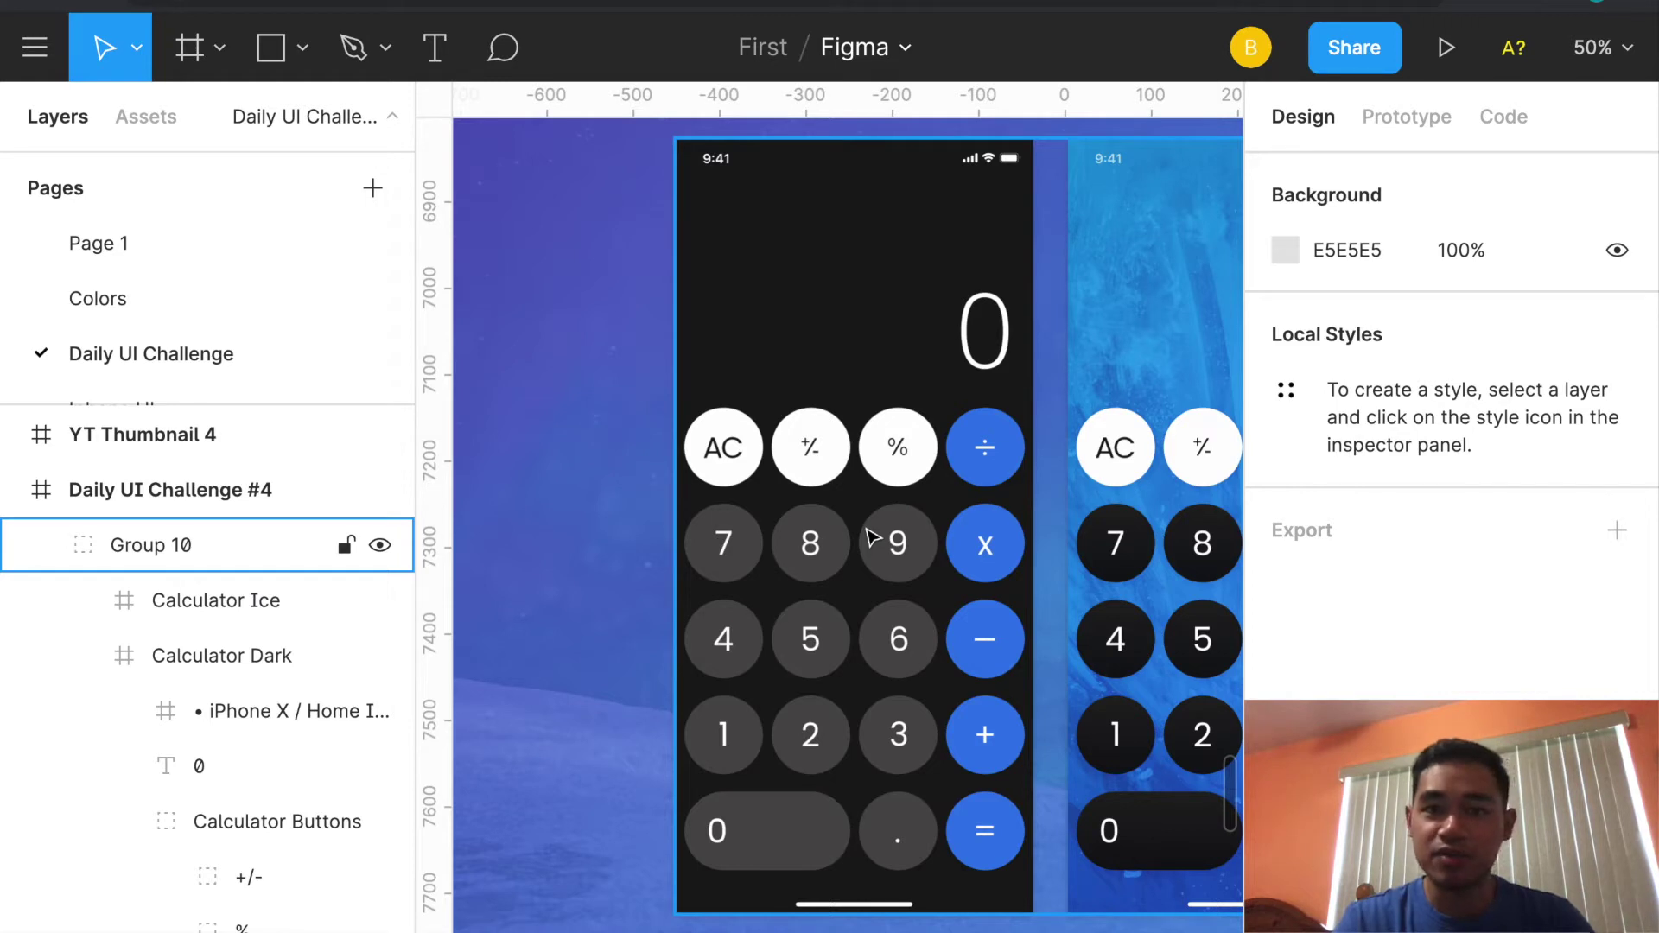
pyautogui.click(630, 497)
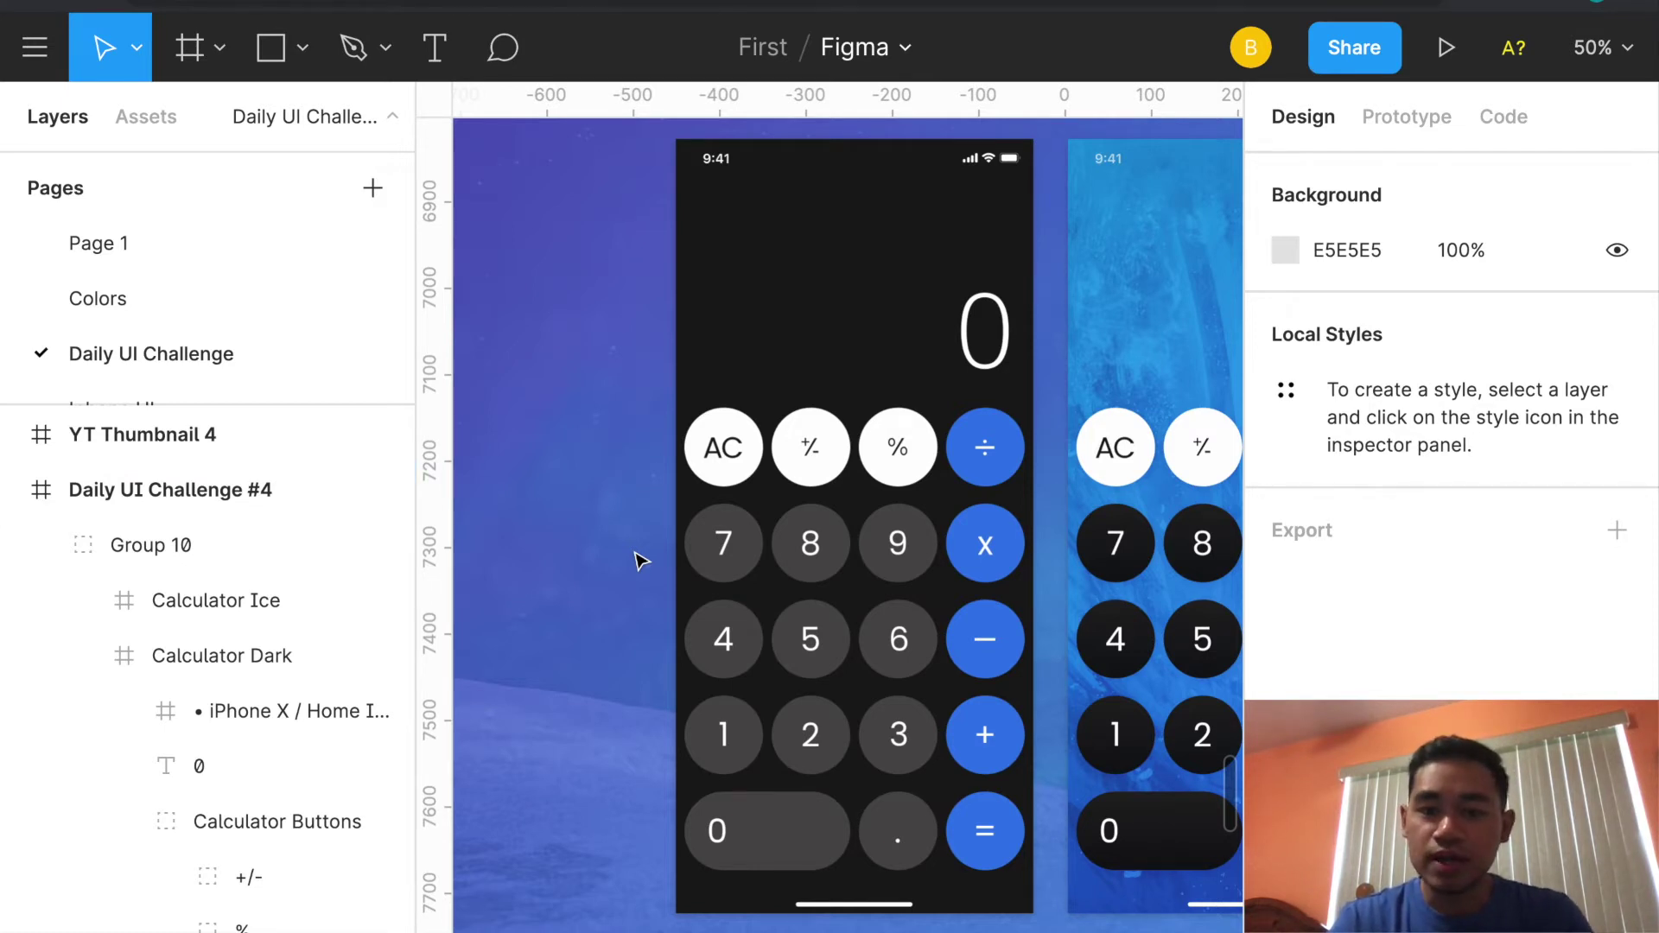
pyautogui.hotkey('ctrl', '-')
pyautogui.scroll(2, 639, 561)
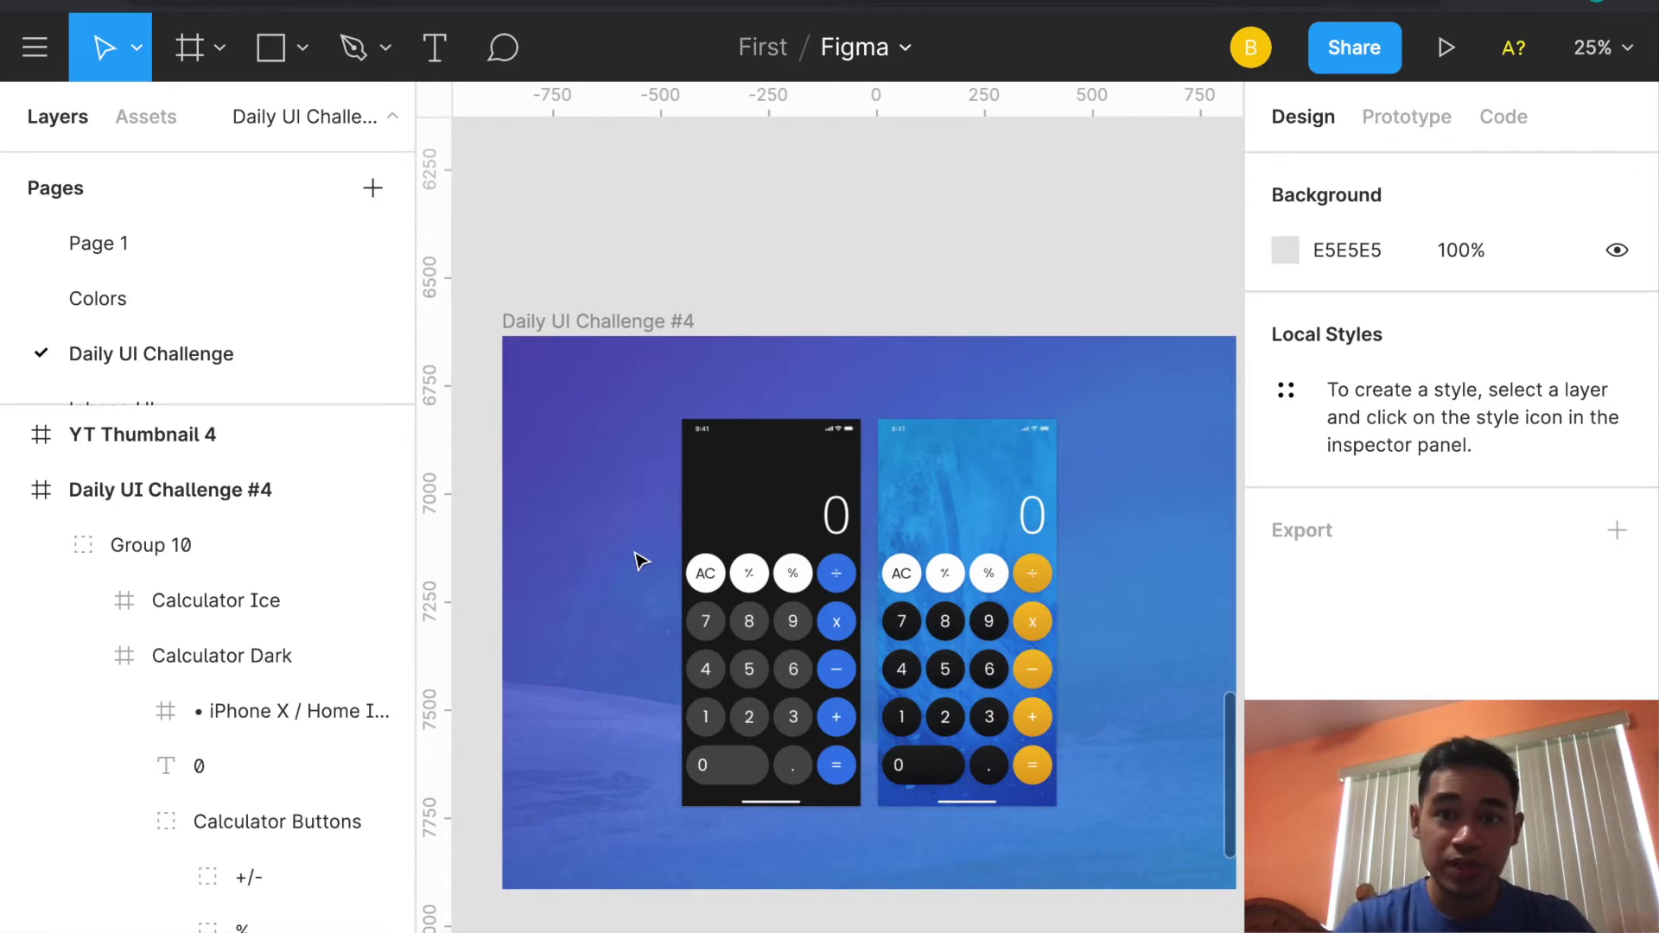
pyautogui.hotkey('ctrl', '+')
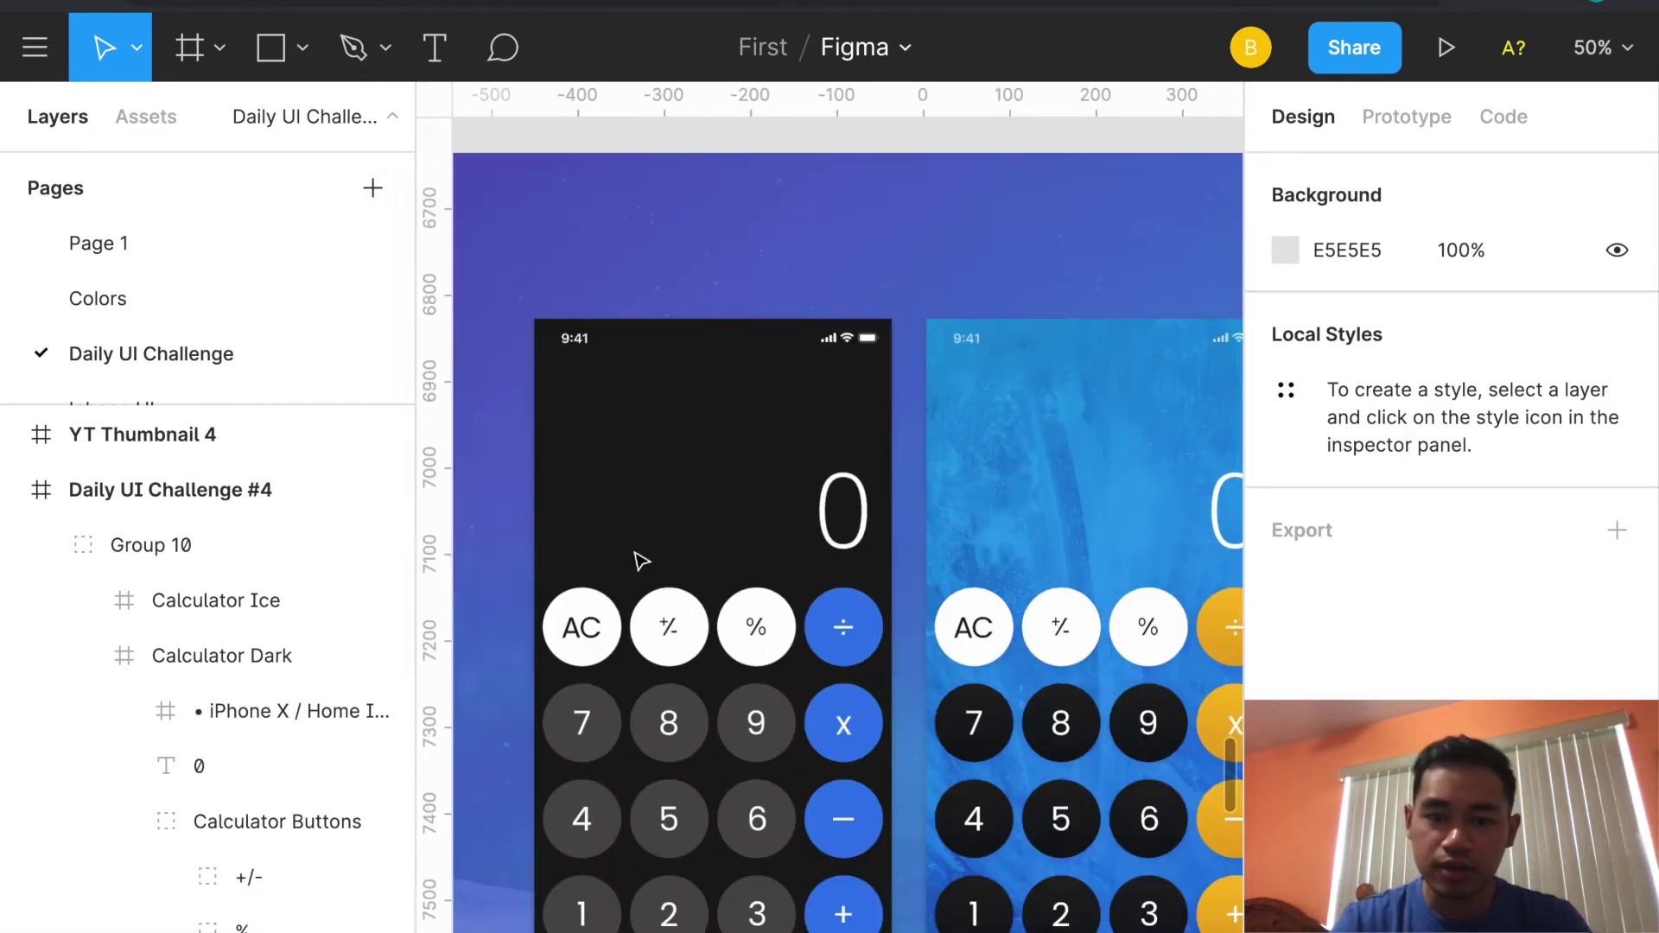
# Compare the circle button grids in the iPhone 8 Plus and iPhone 11 Pro / X frames with the finished calculators.
pyautogui.scroll(-10, 637, 561)
pyautogui.scroll(-2, 637, 560)
pyautogui.hotkey('ctrl', '-')
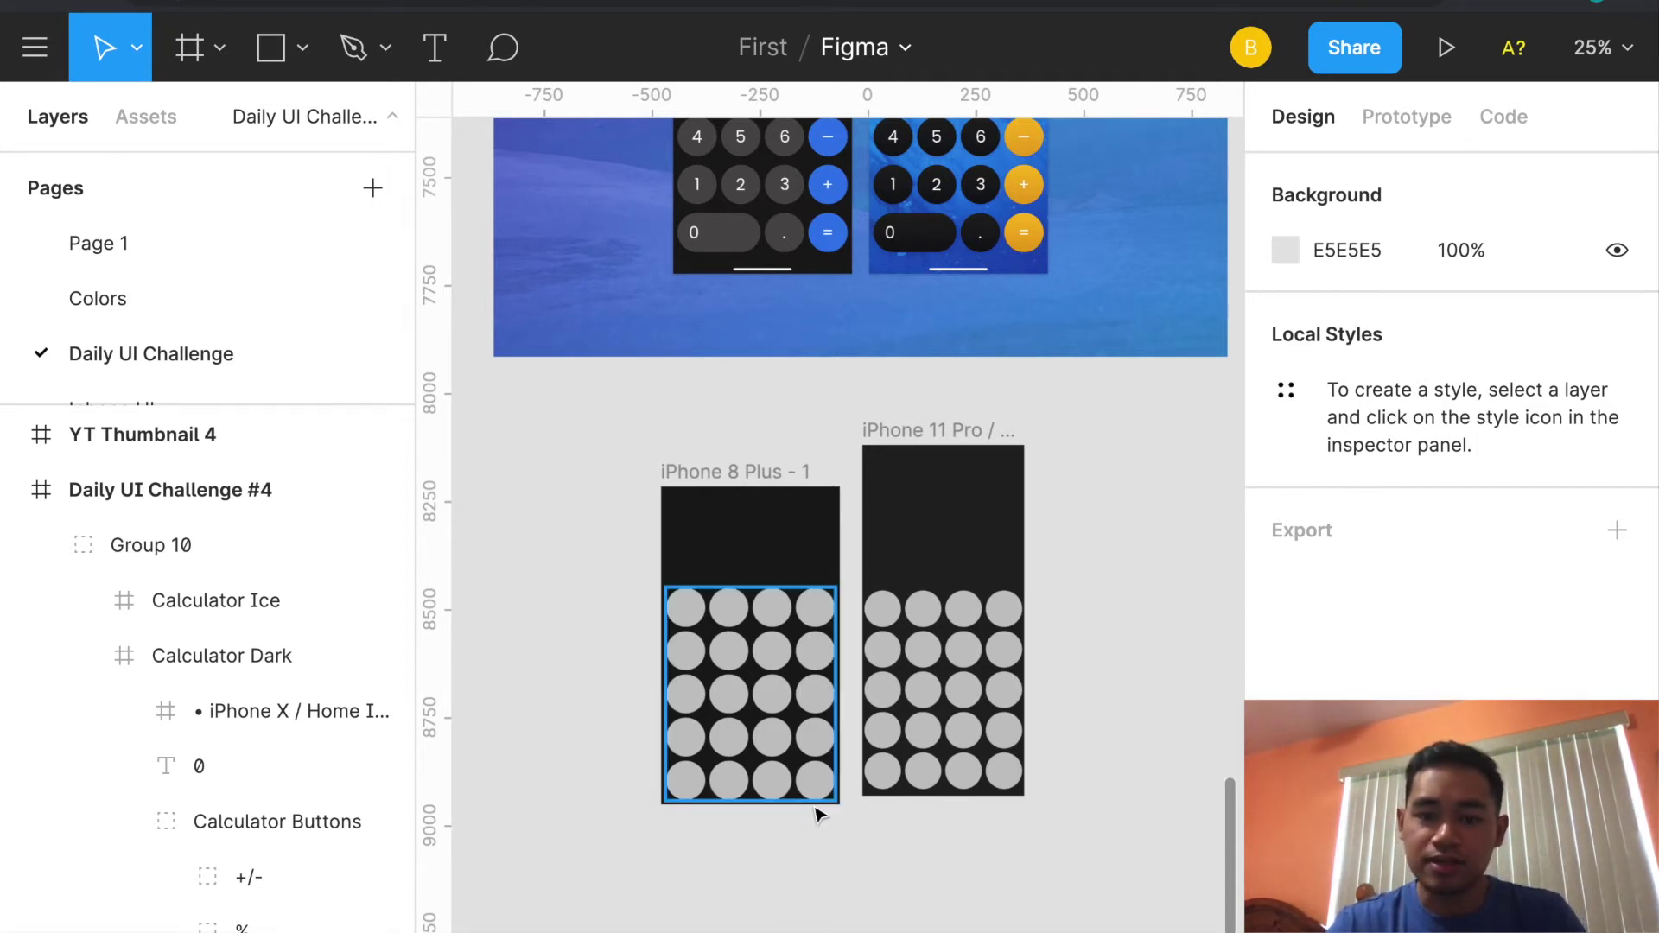
pyautogui.scroll(3, 1000, 668)
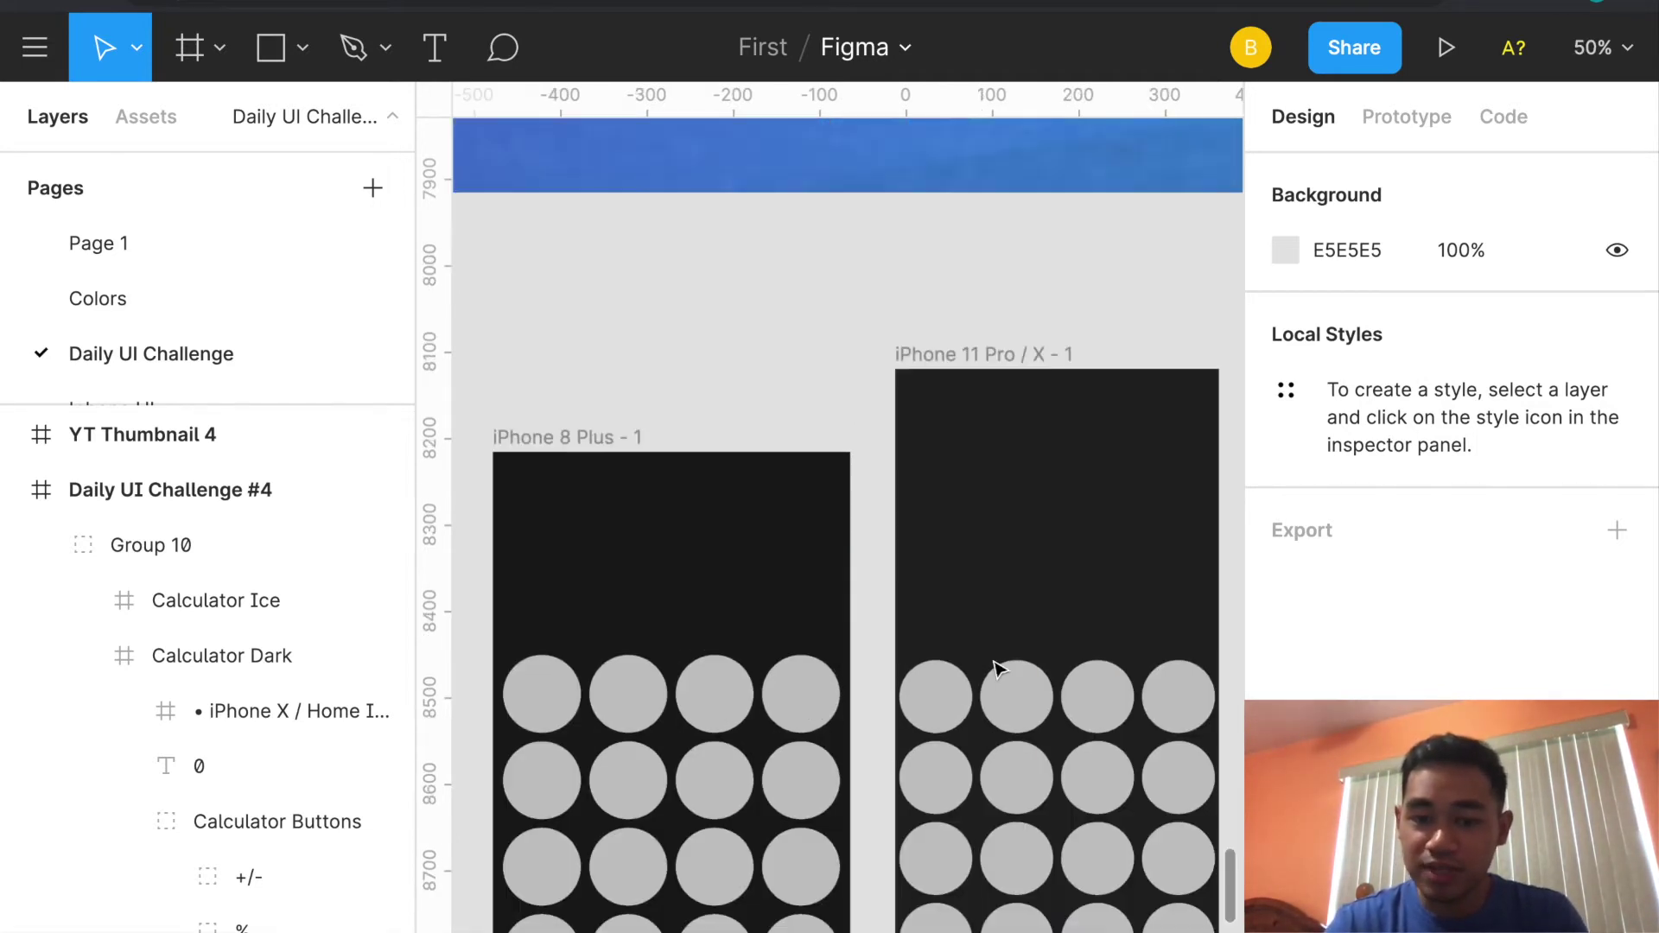
pyautogui.scroll(-2, 994, 662)
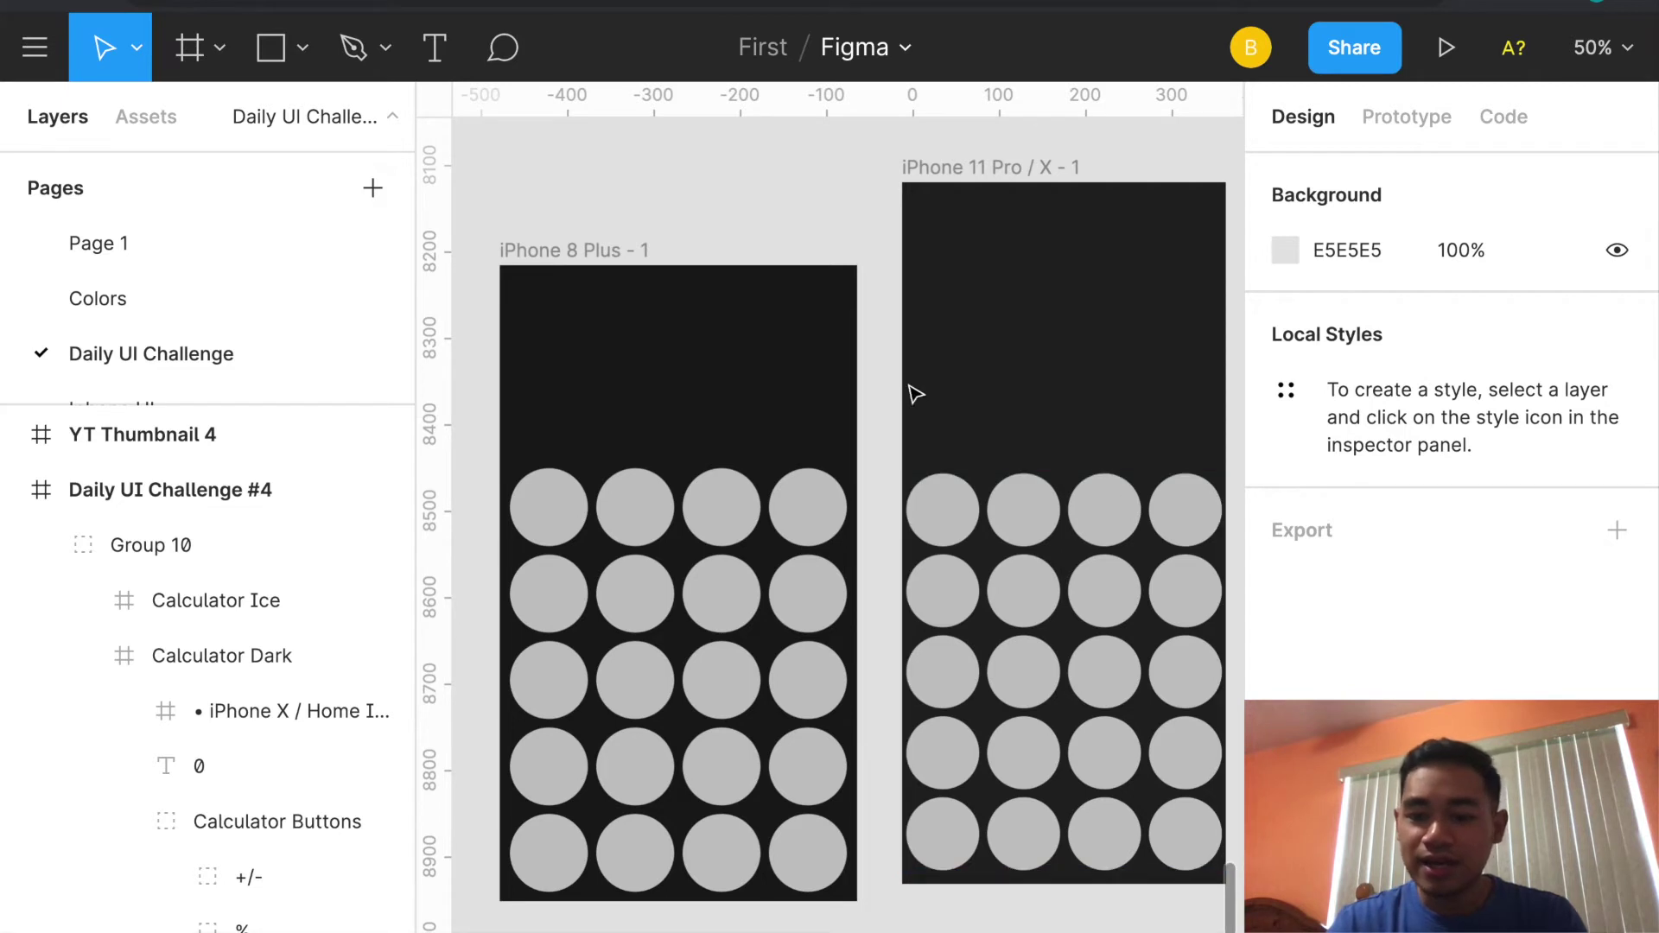
pyautogui.press('-')
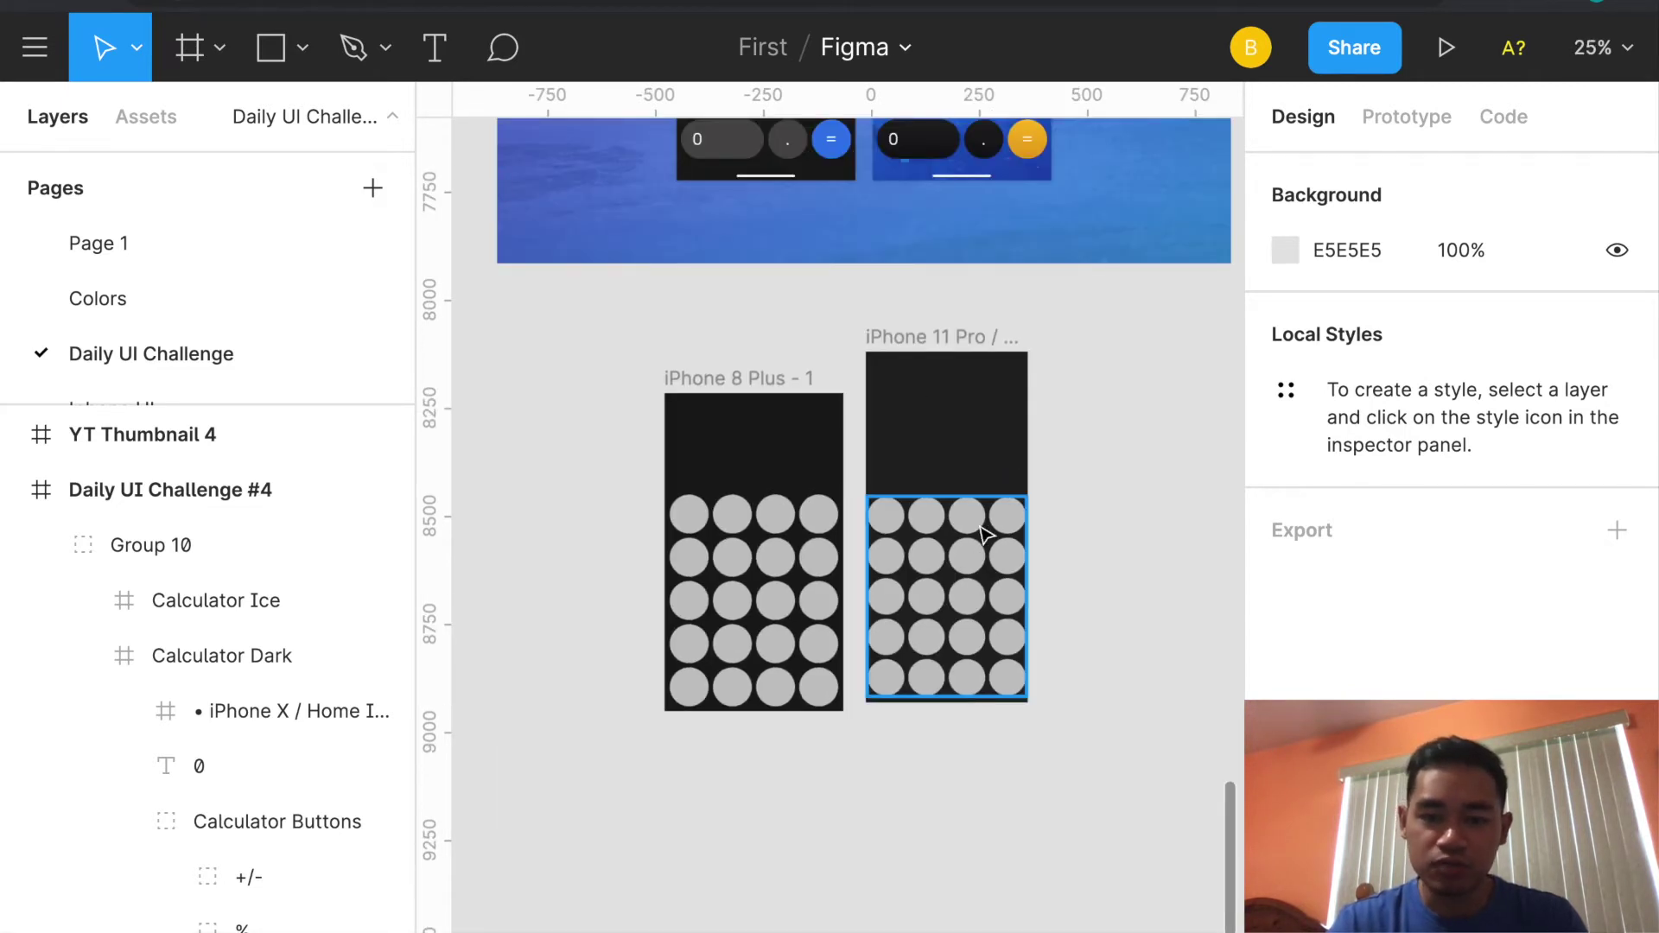
pyautogui.scroll(5, 986, 532)
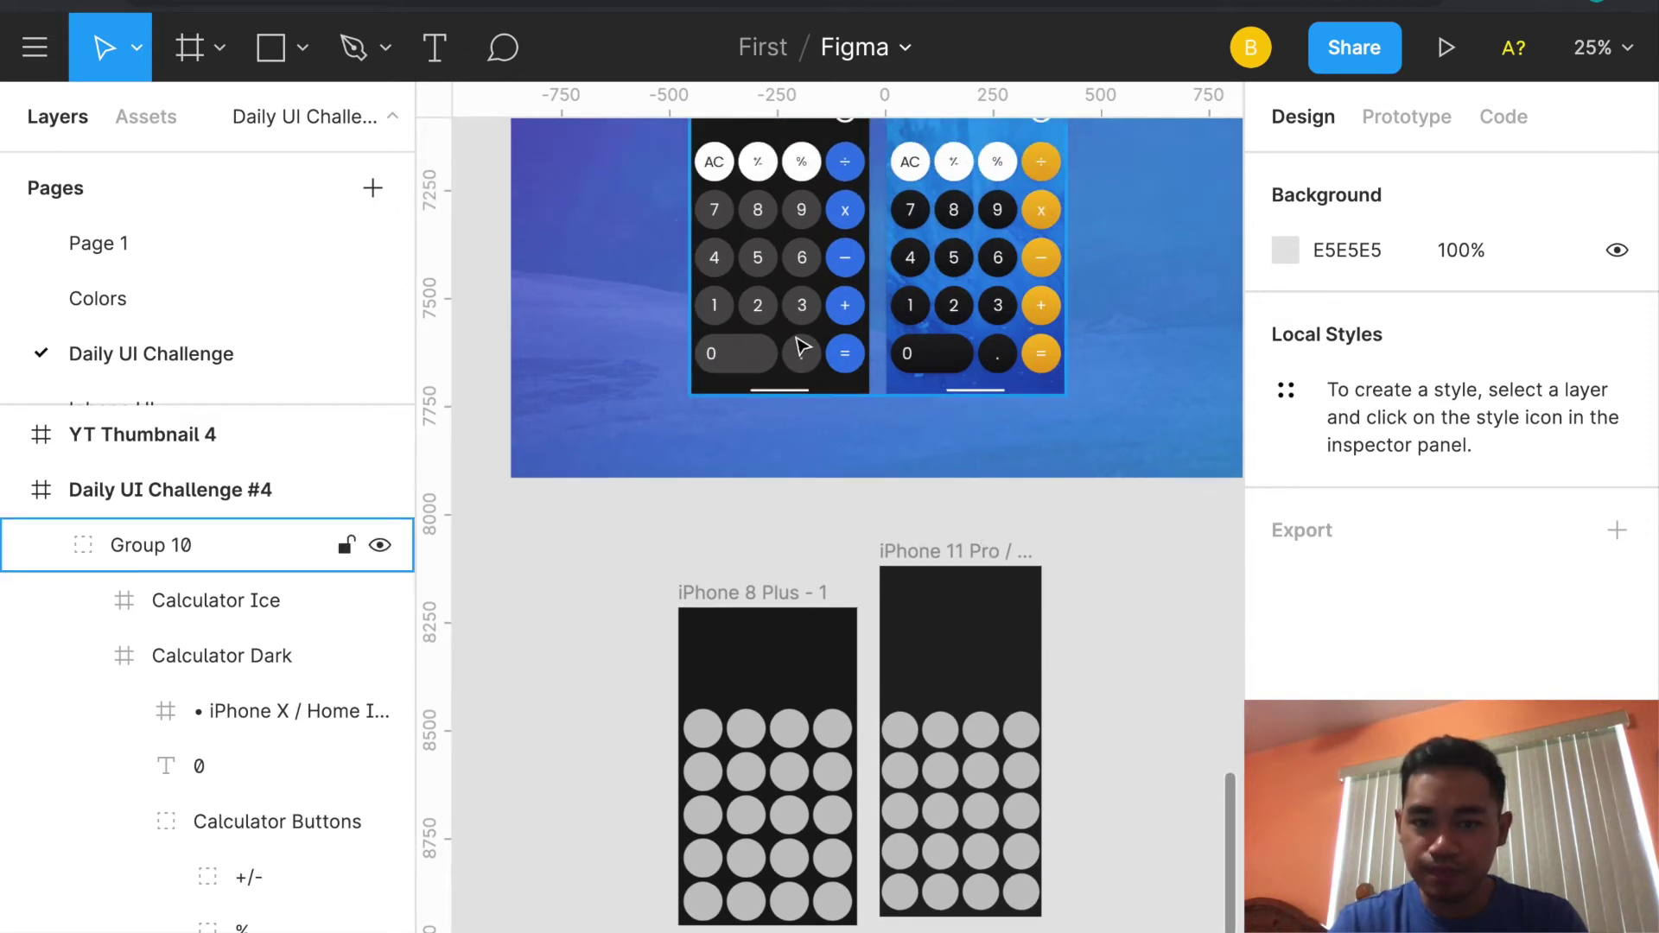
pyautogui.scroll(1, 811, 361)
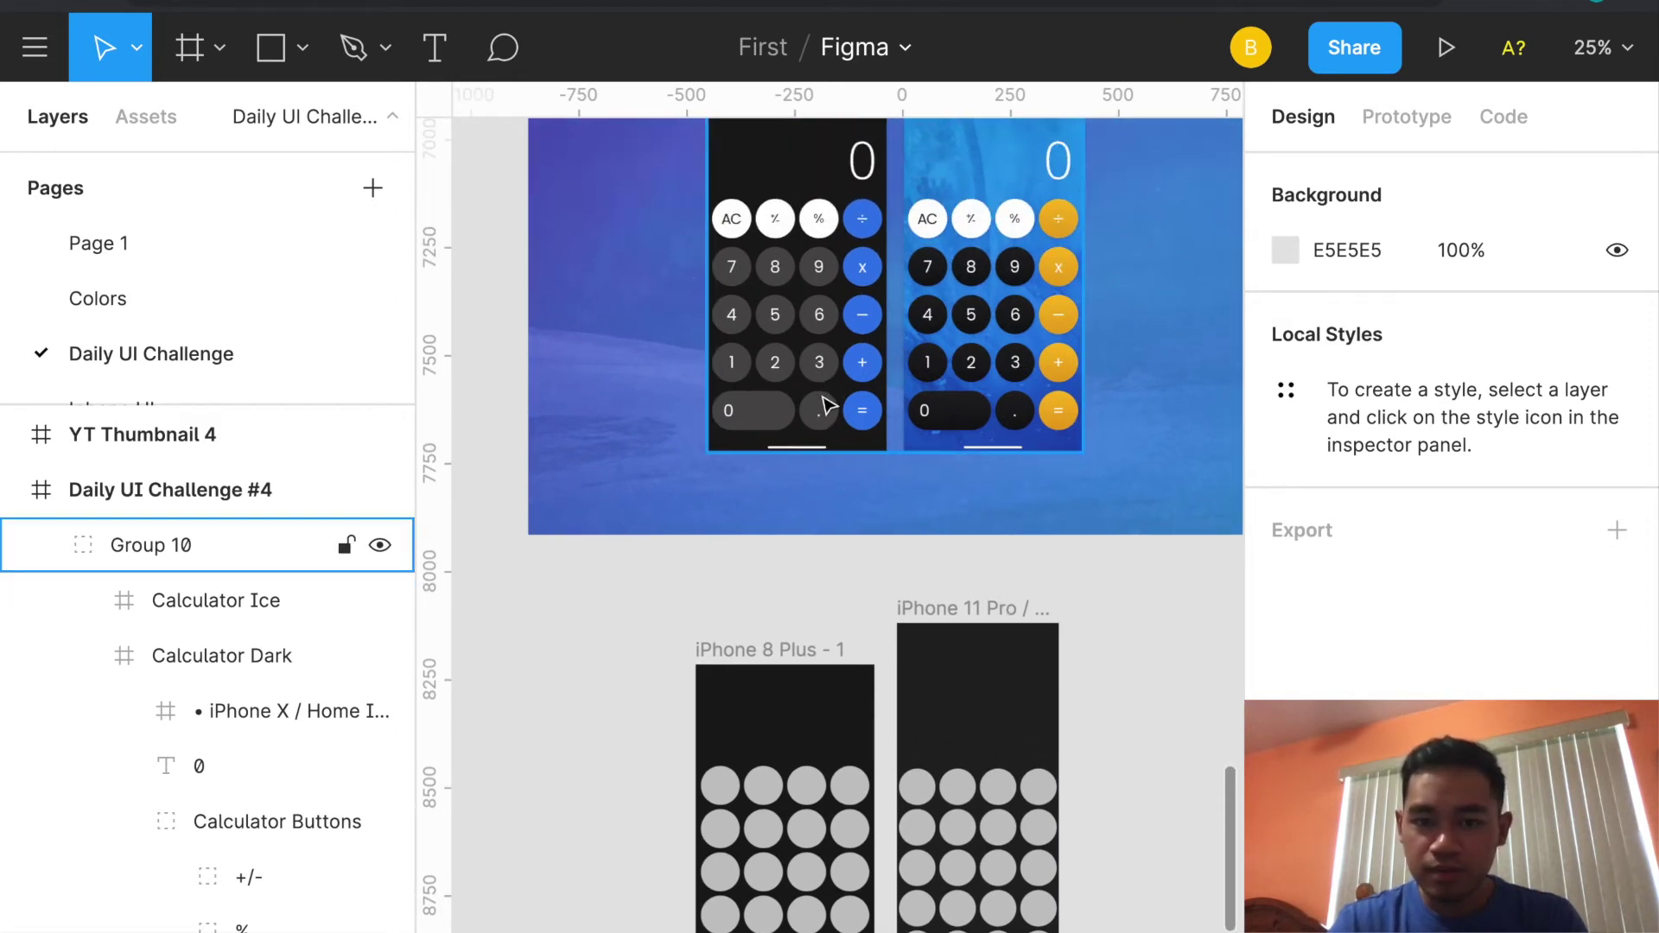
pyautogui.scroll(1, 817, 406)
pyautogui.scroll(2, 825, 480)
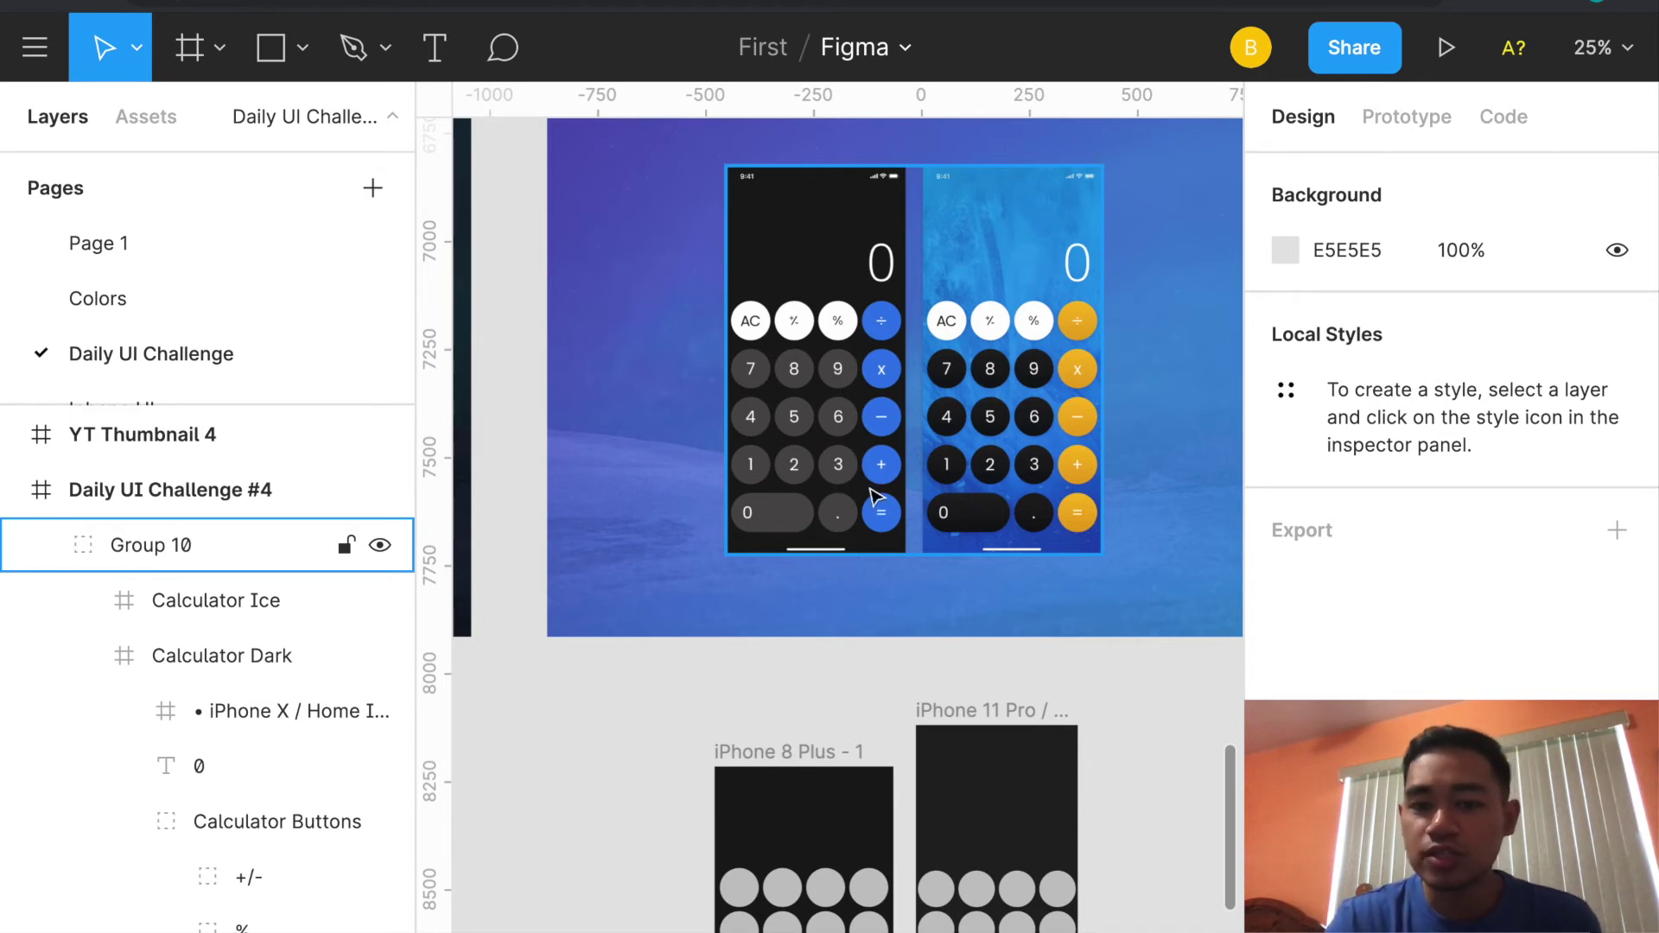
pyautogui.scroll(-2, 856, 555)
pyautogui.scroll(-1, 993, 844)
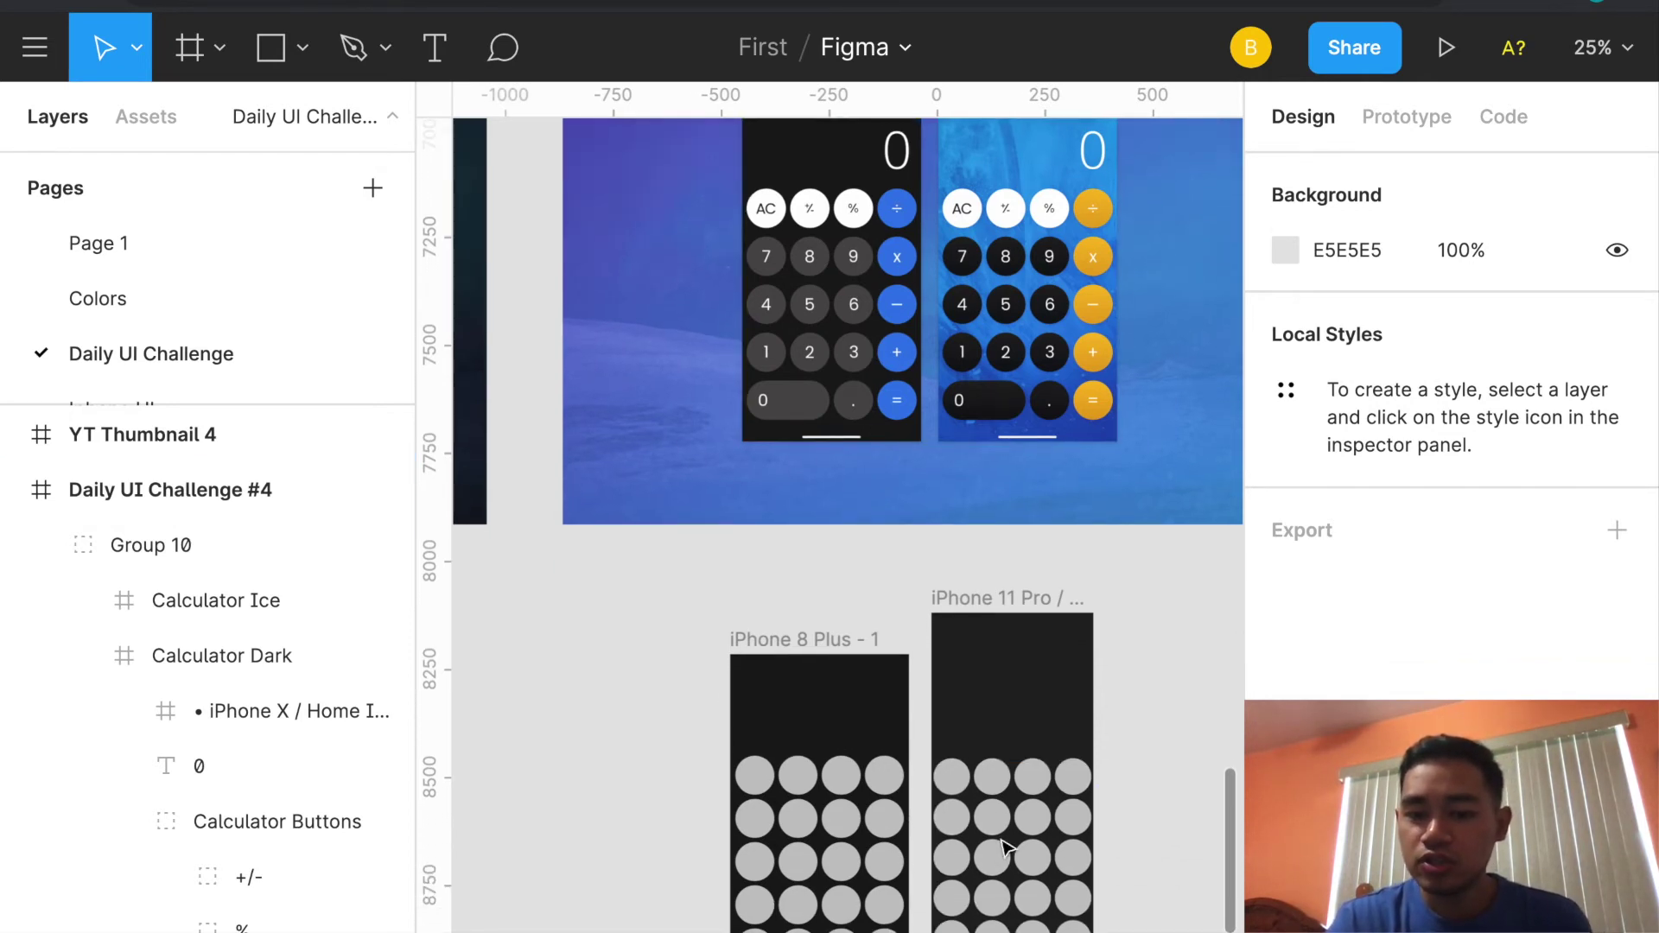
# Check the width and height of the iPhone 11 Pro / X and iPhone 8 Plus frames.
pyautogui.click(991, 594)
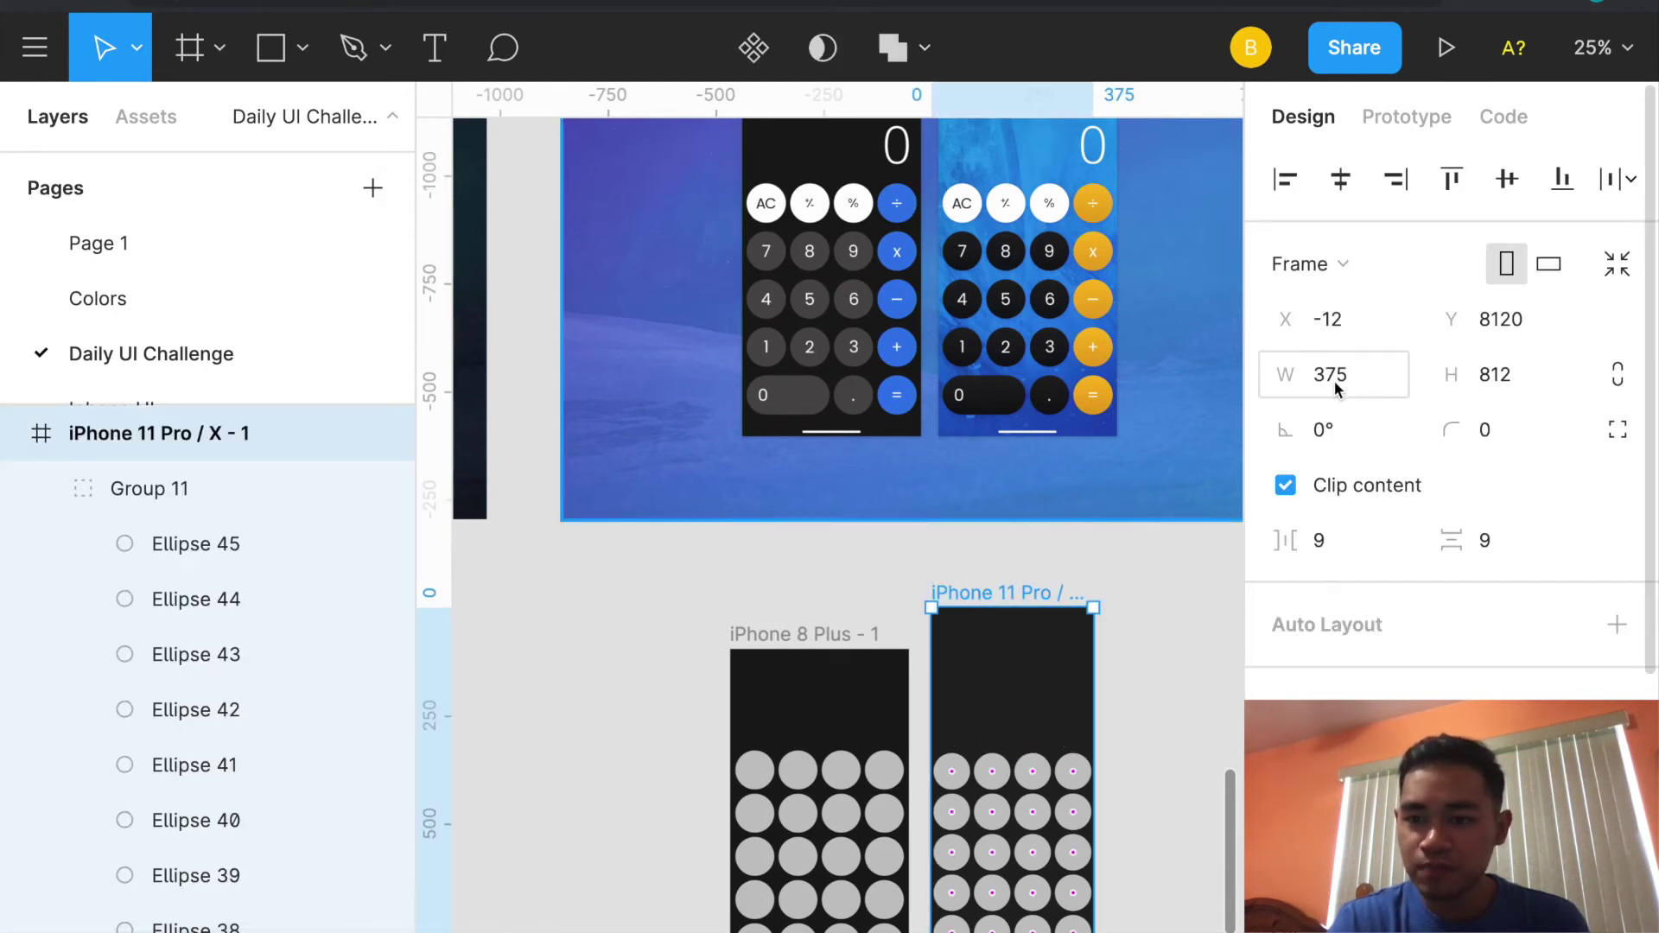
pyautogui.click(808, 636)
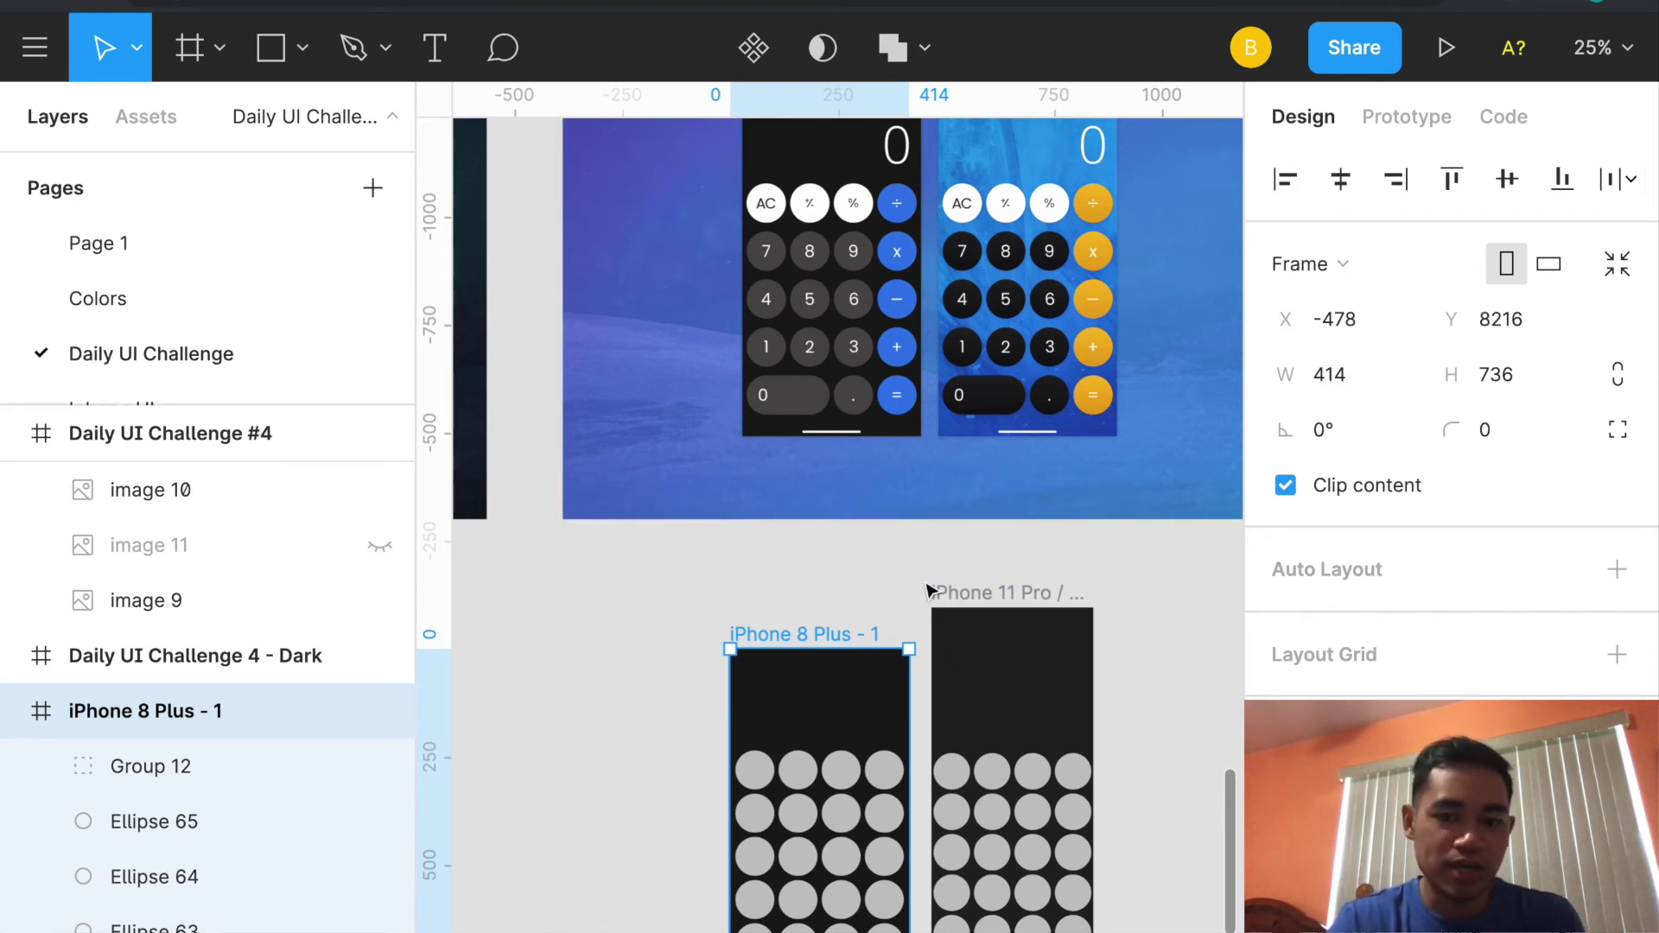
pyautogui.click(994, 593)
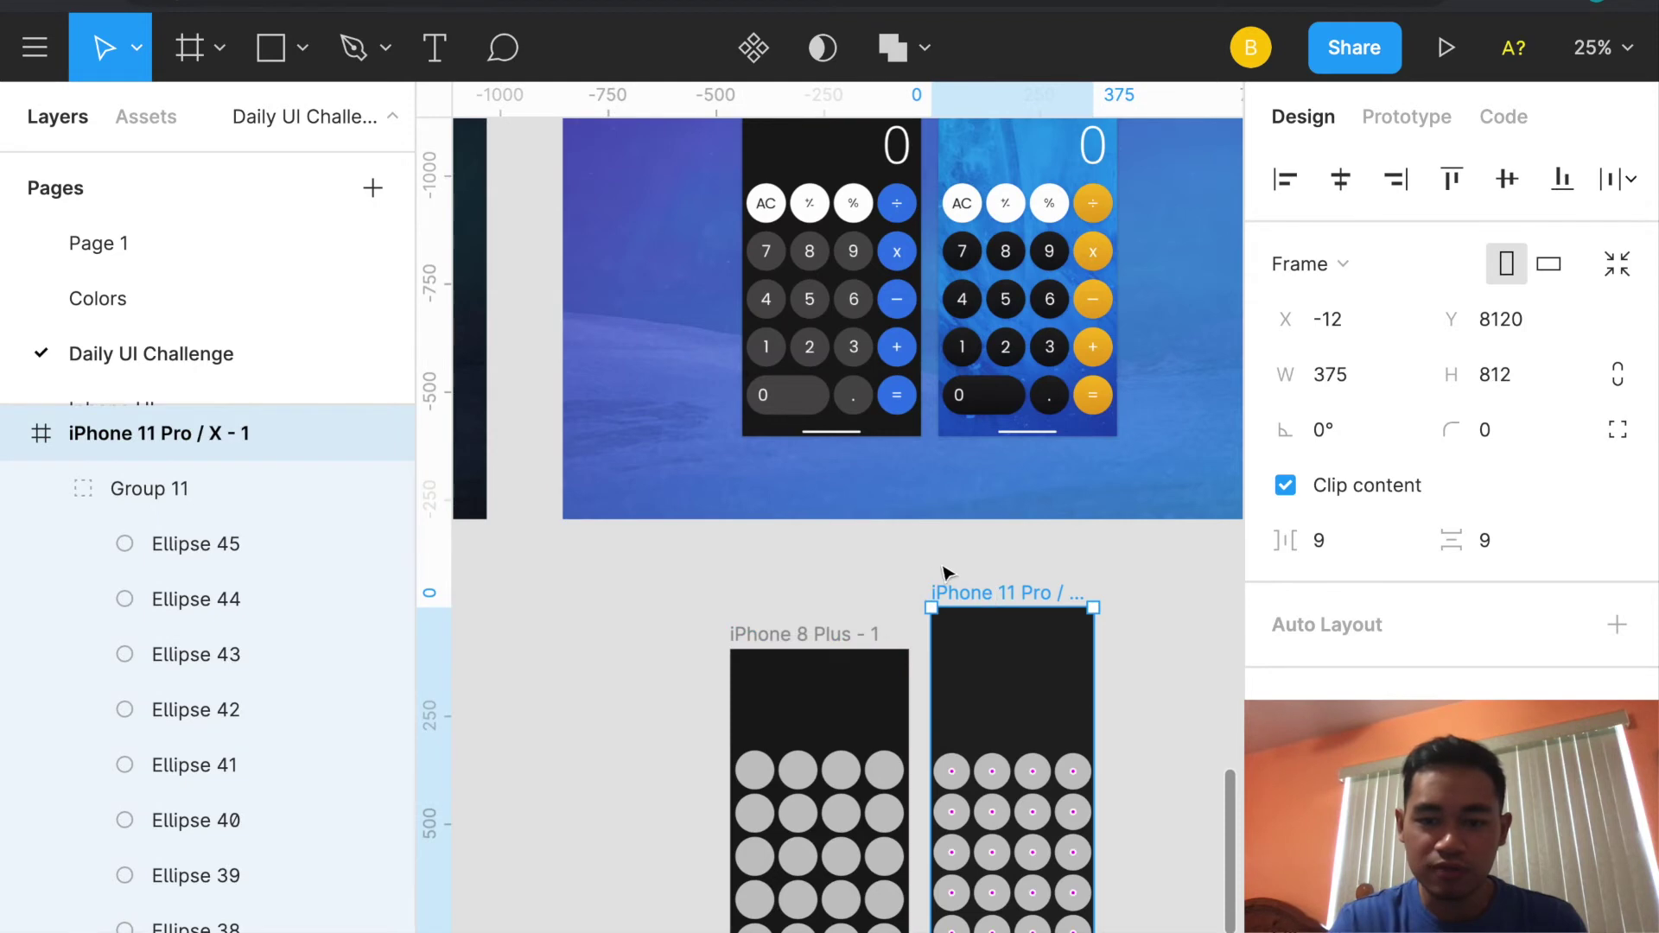
pyautogui.click(945, 558)
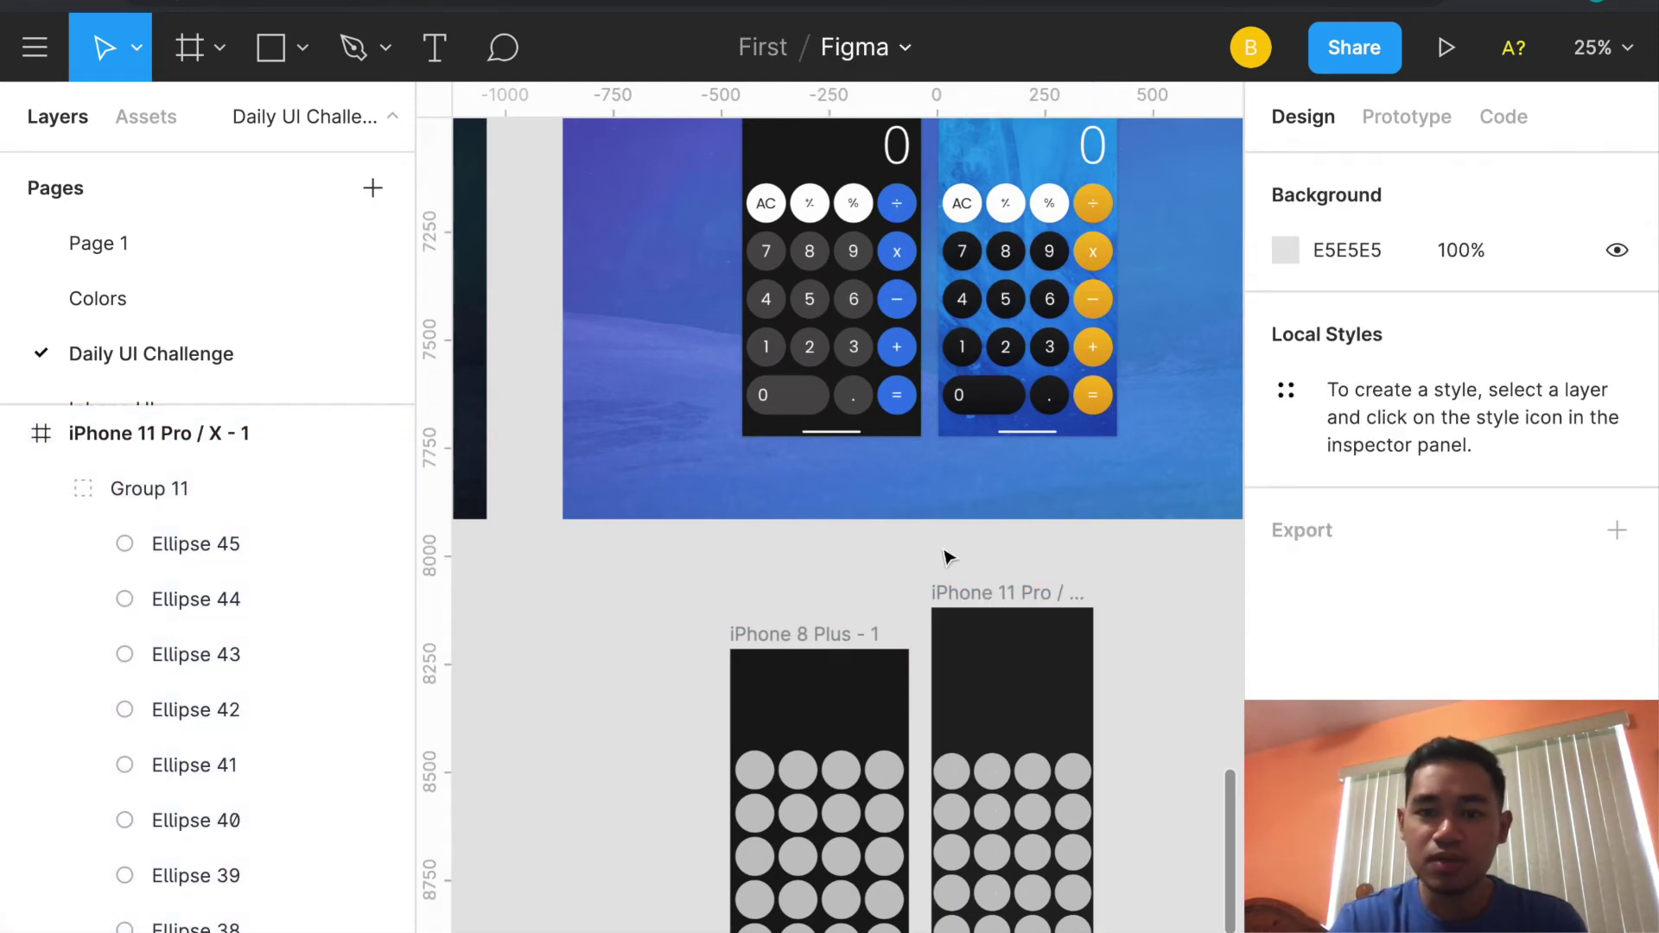
# Draw a 192 × 96 rectangle over the dark calculator's 1 and 2 buttons and set its corner radius to 100.
pyautogui.scroll(2, 944, 558)
pyautogui.scroll(3, 945, 557)
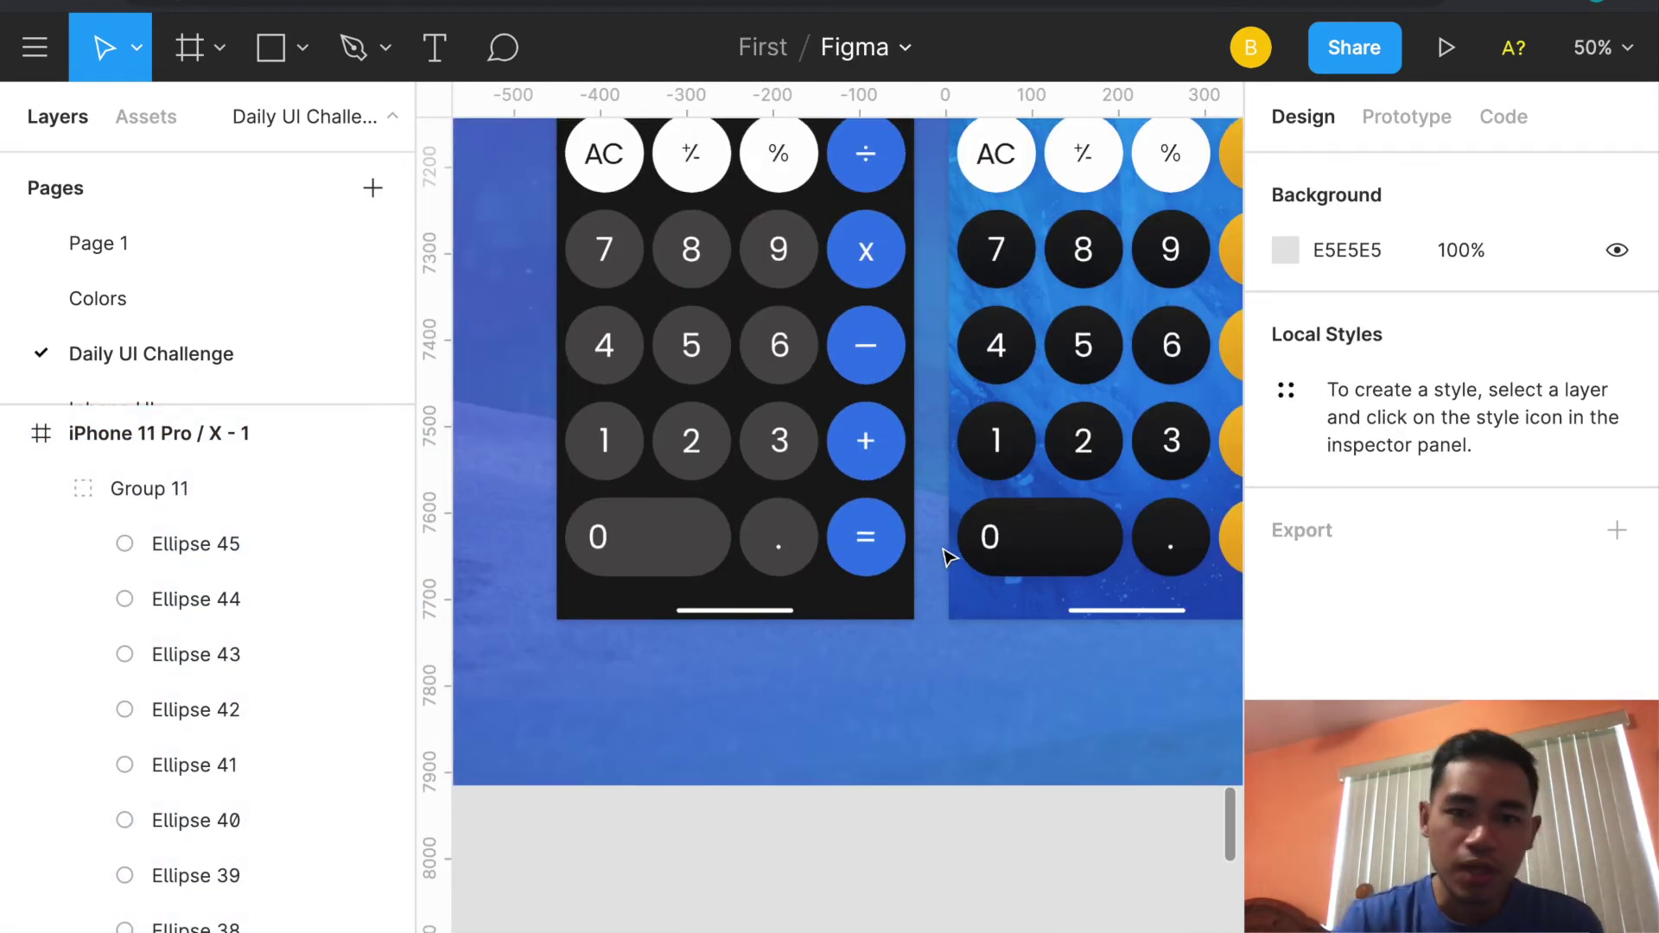
pyautogui.scroll(5, 945, 557)
pyautogui.hscroll(-2, 945, 557)
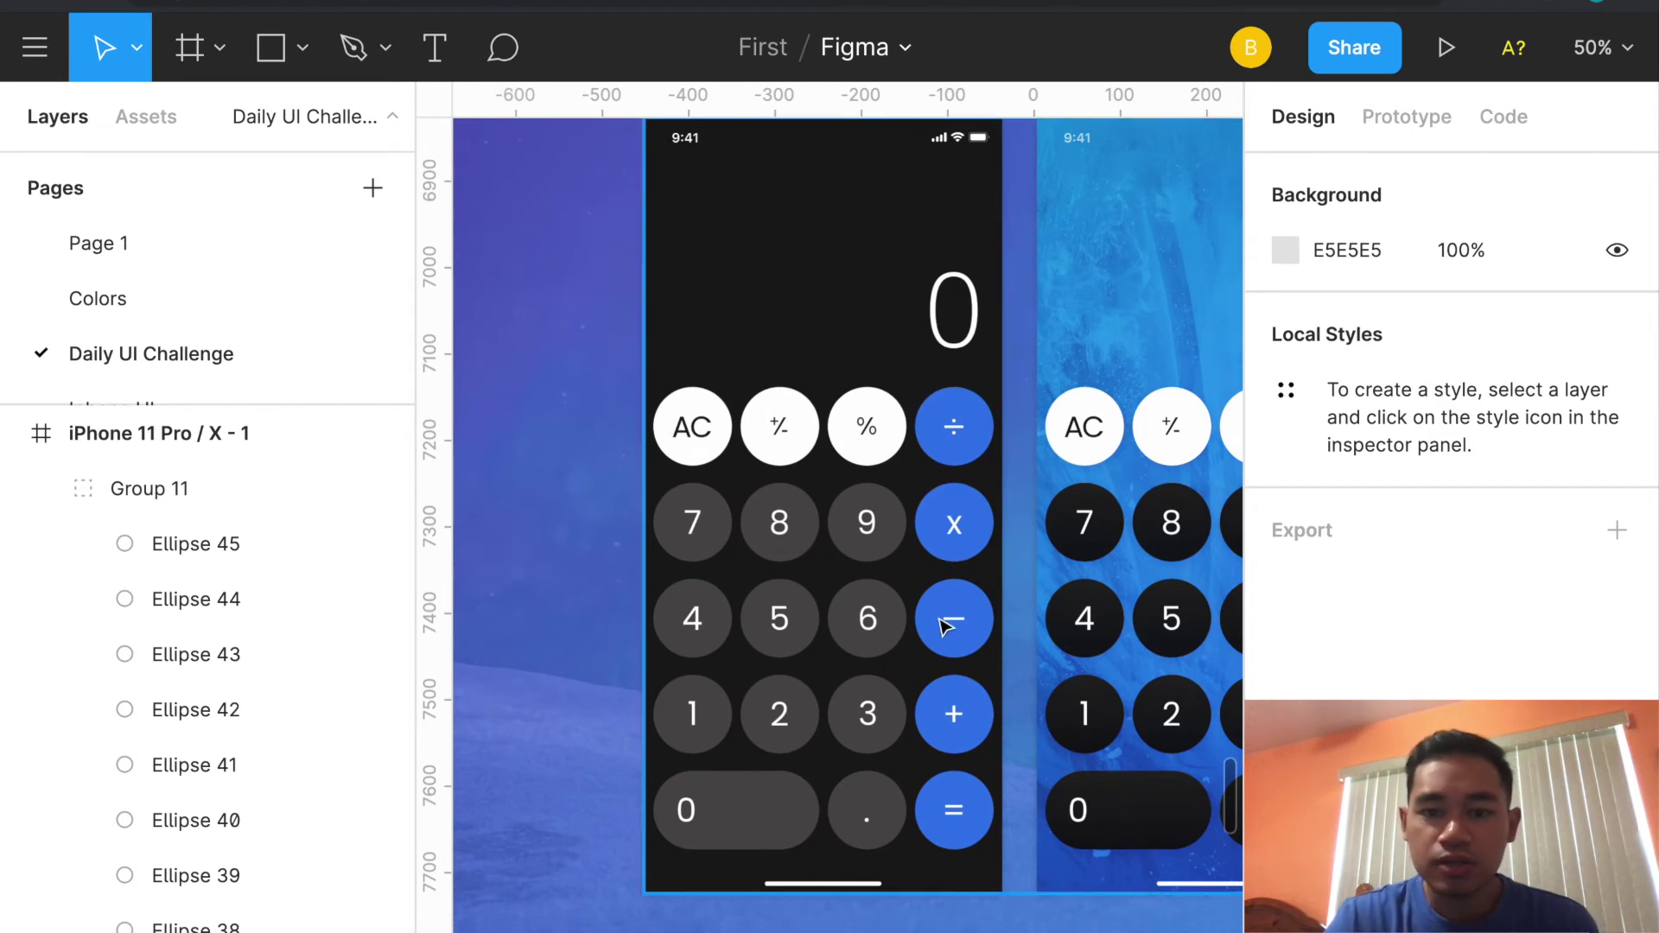
pyautogui.scroll(1, 962, 458)
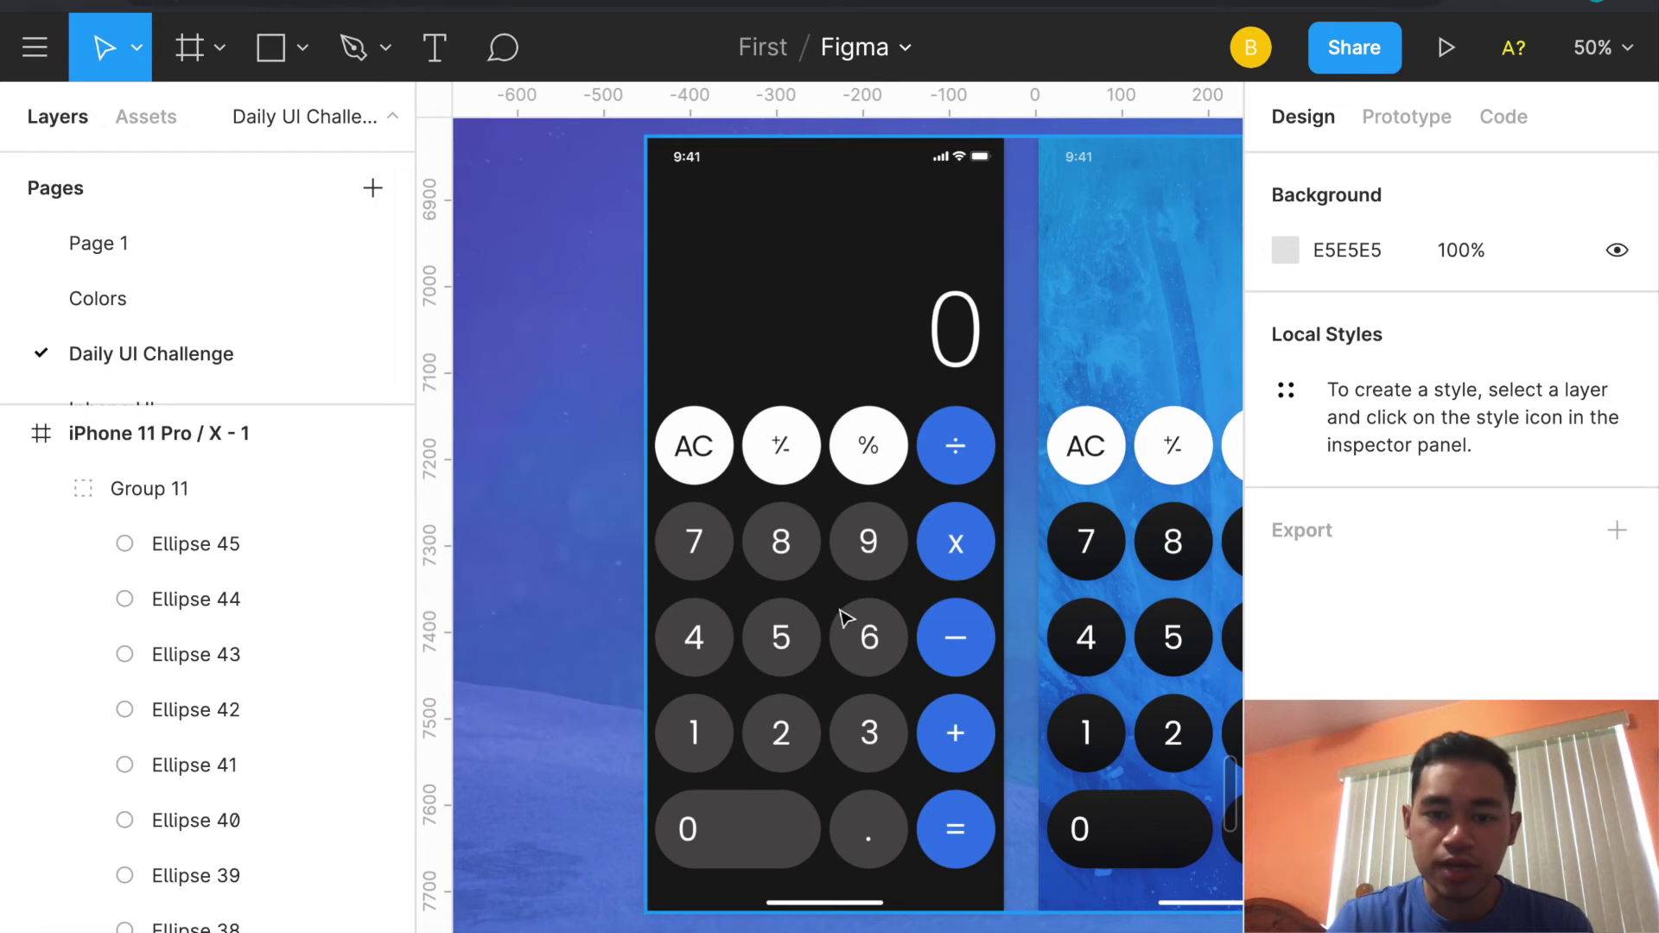
pyautogui.scroll(5, 875, 696)
pyautogui.scroll(-3, 875, 698)
pyautogui.press('r')
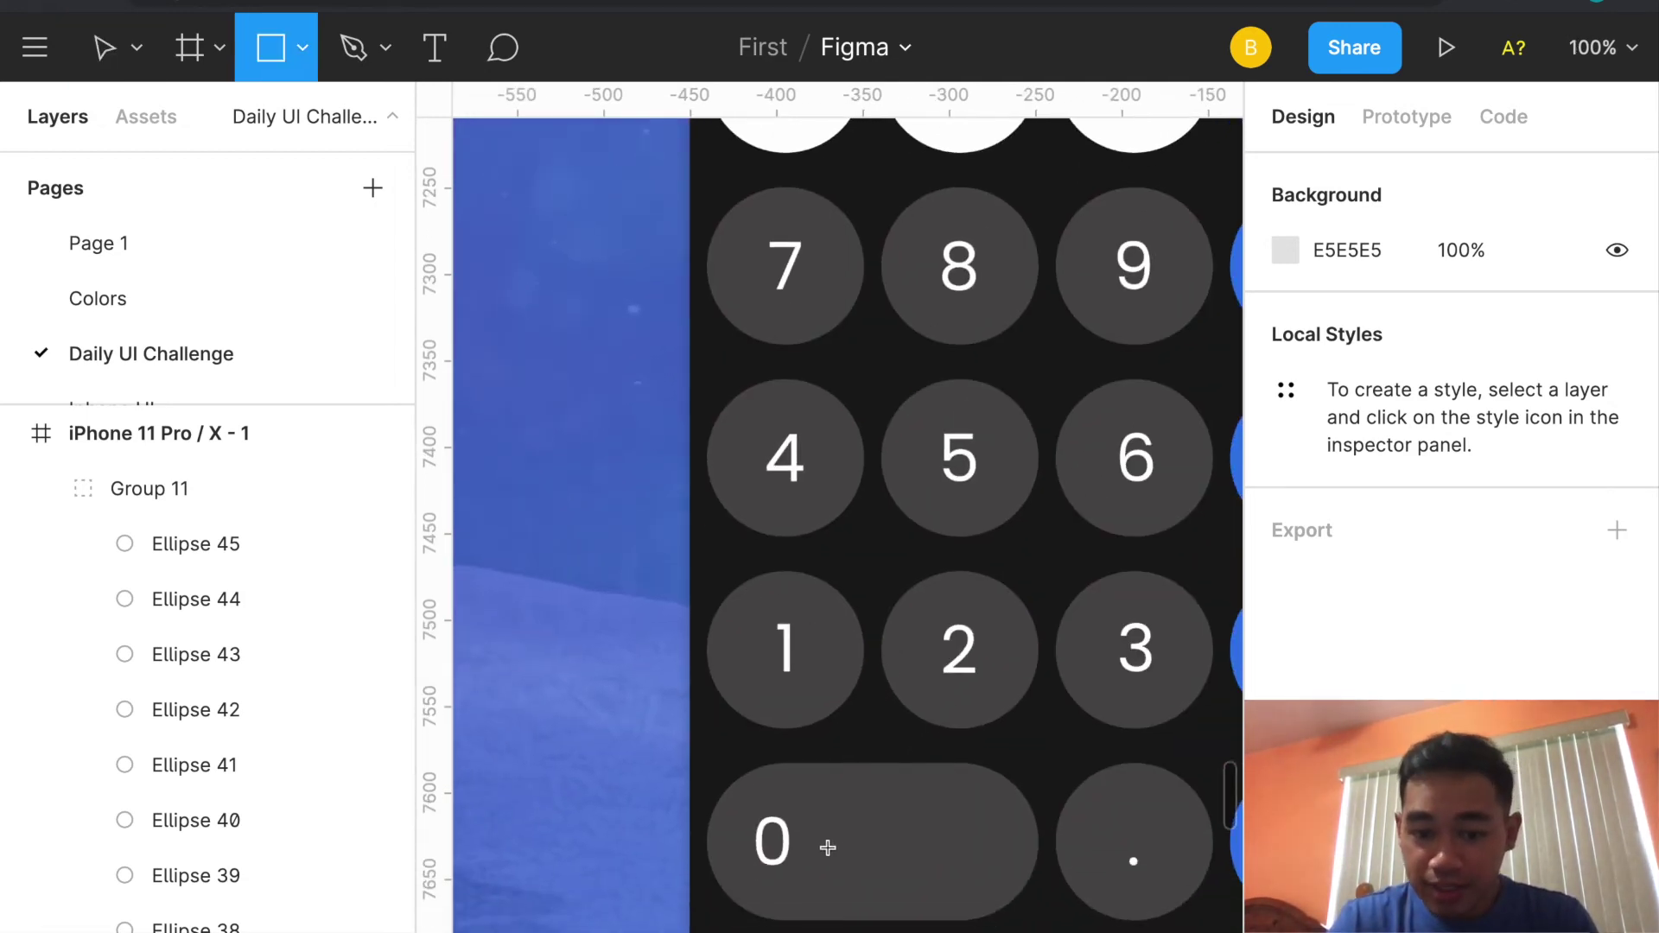
pyautogui.moveTo(707, 562)
pyautogui.mouseDown()
pyautogui.moveTo(778, 635)
pyautogui.moveTo(1039, 730)
pyautogui.mouseUp()
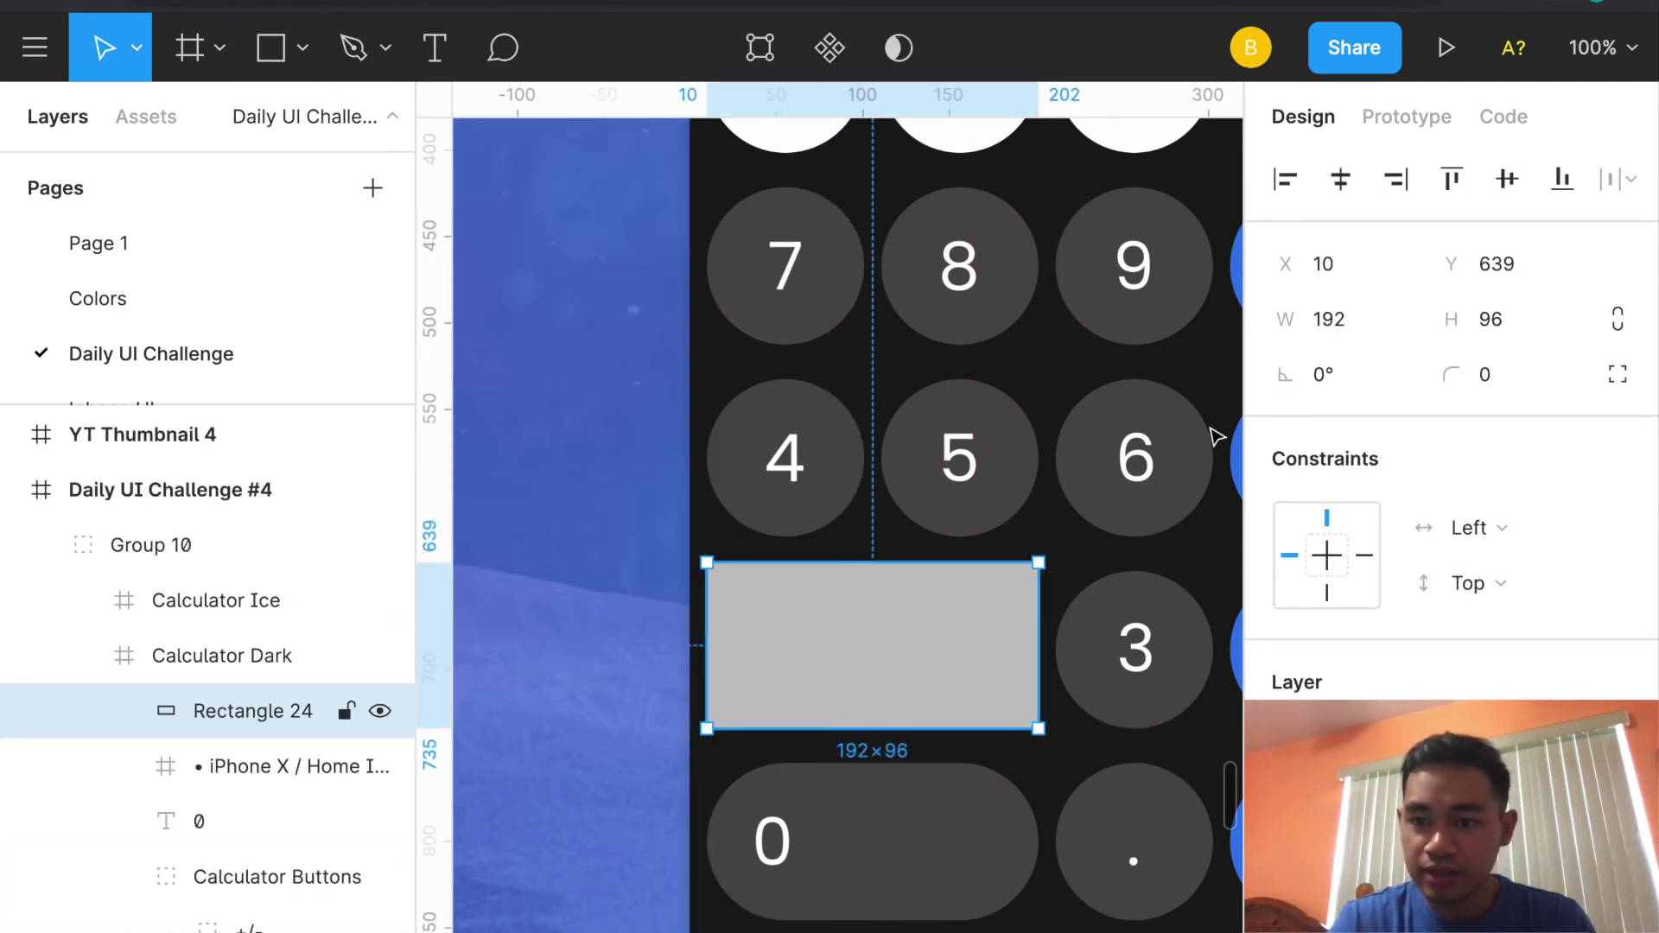
pyautogui.click(1494, 384)
pyautogui.write('100')
pyautogui.press('Return')
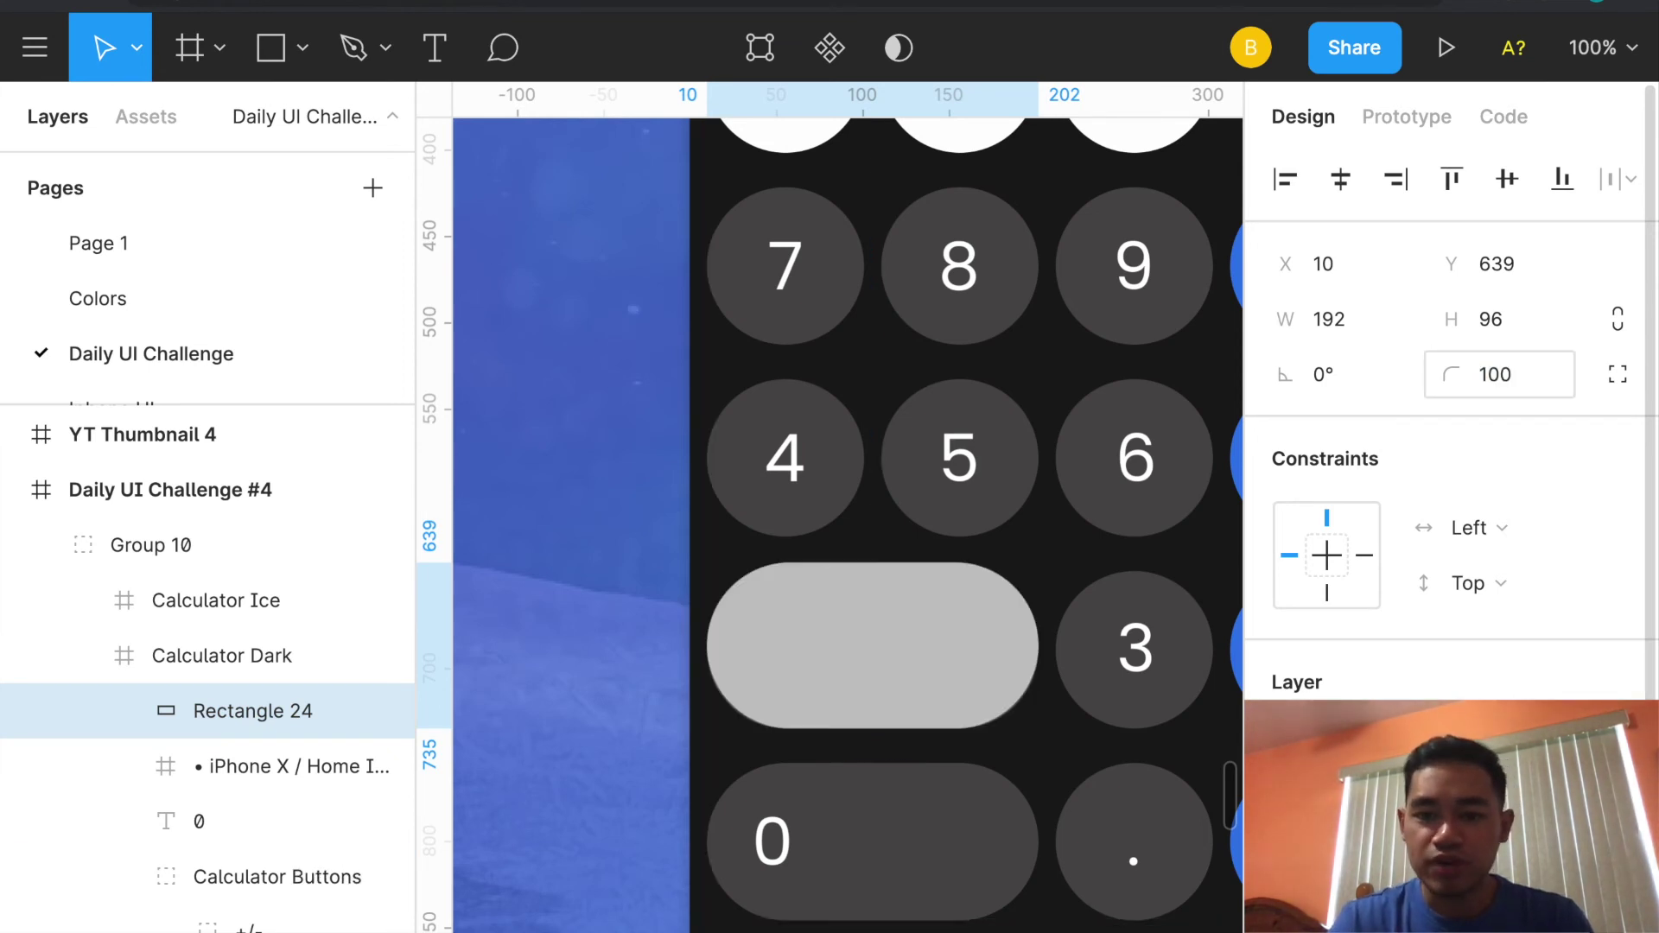
# Delete the rounded rectangle covering the 1 and 2 buttons.
pyautogui.click(885, 641)
pyautogui.press('Delete')
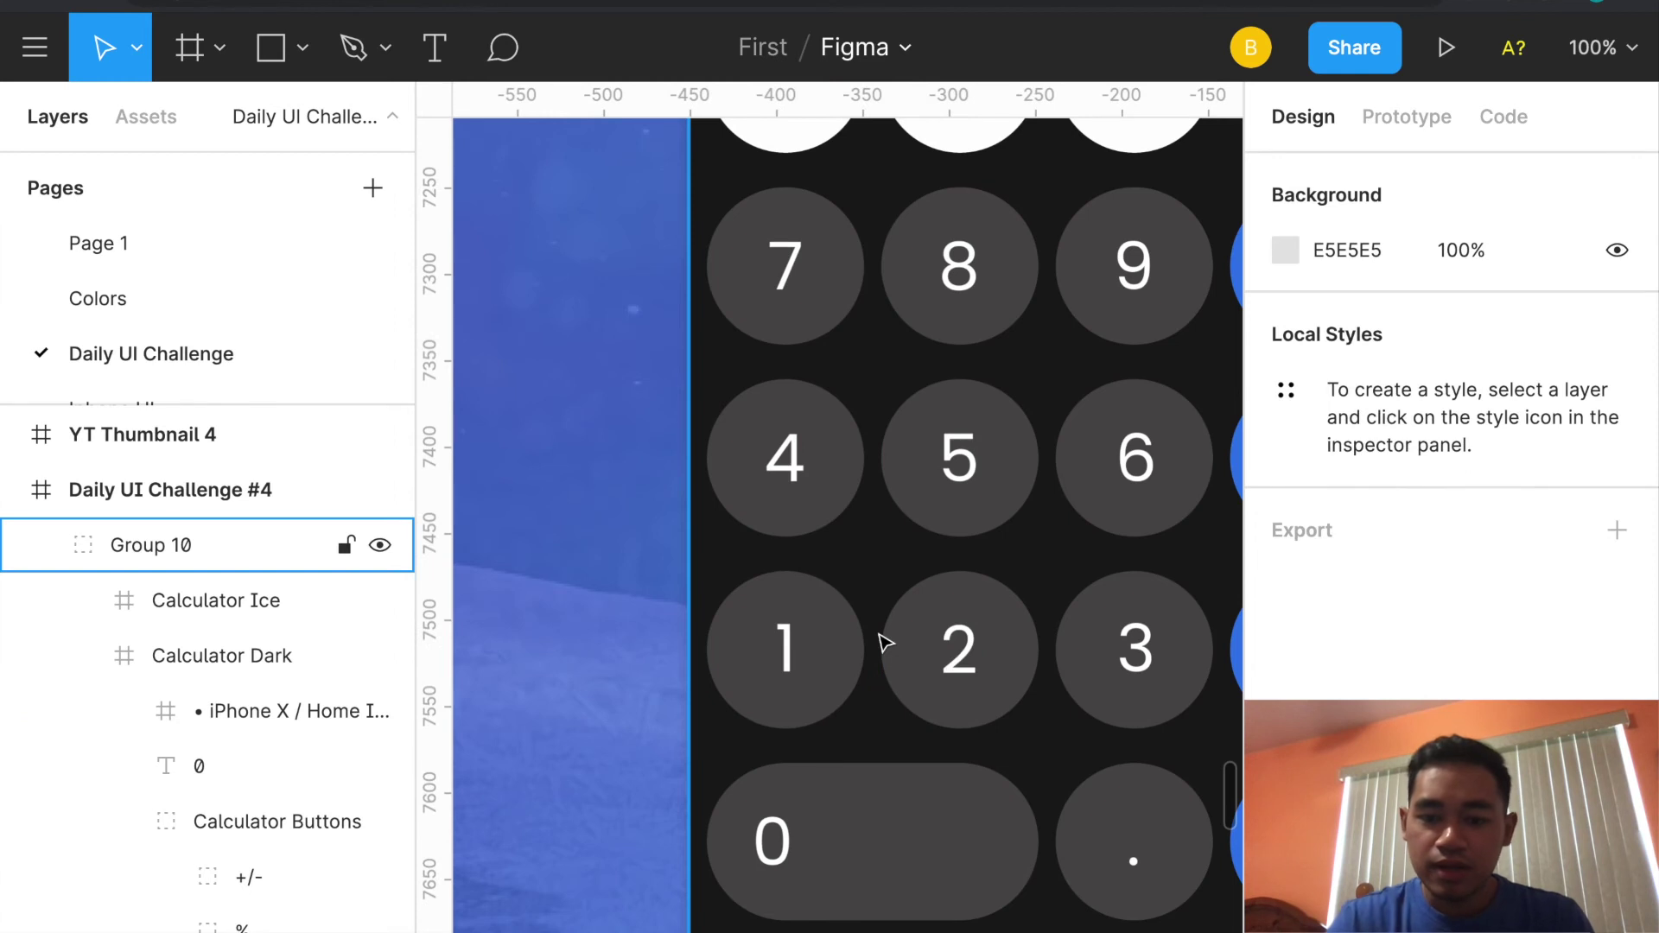
# Examine the ice calculator's background, black number buttons and yellow operator buttons.
pyautogui.hotkey('ctrl', '-')
pyautogui.hotkey('ctrl', '-')
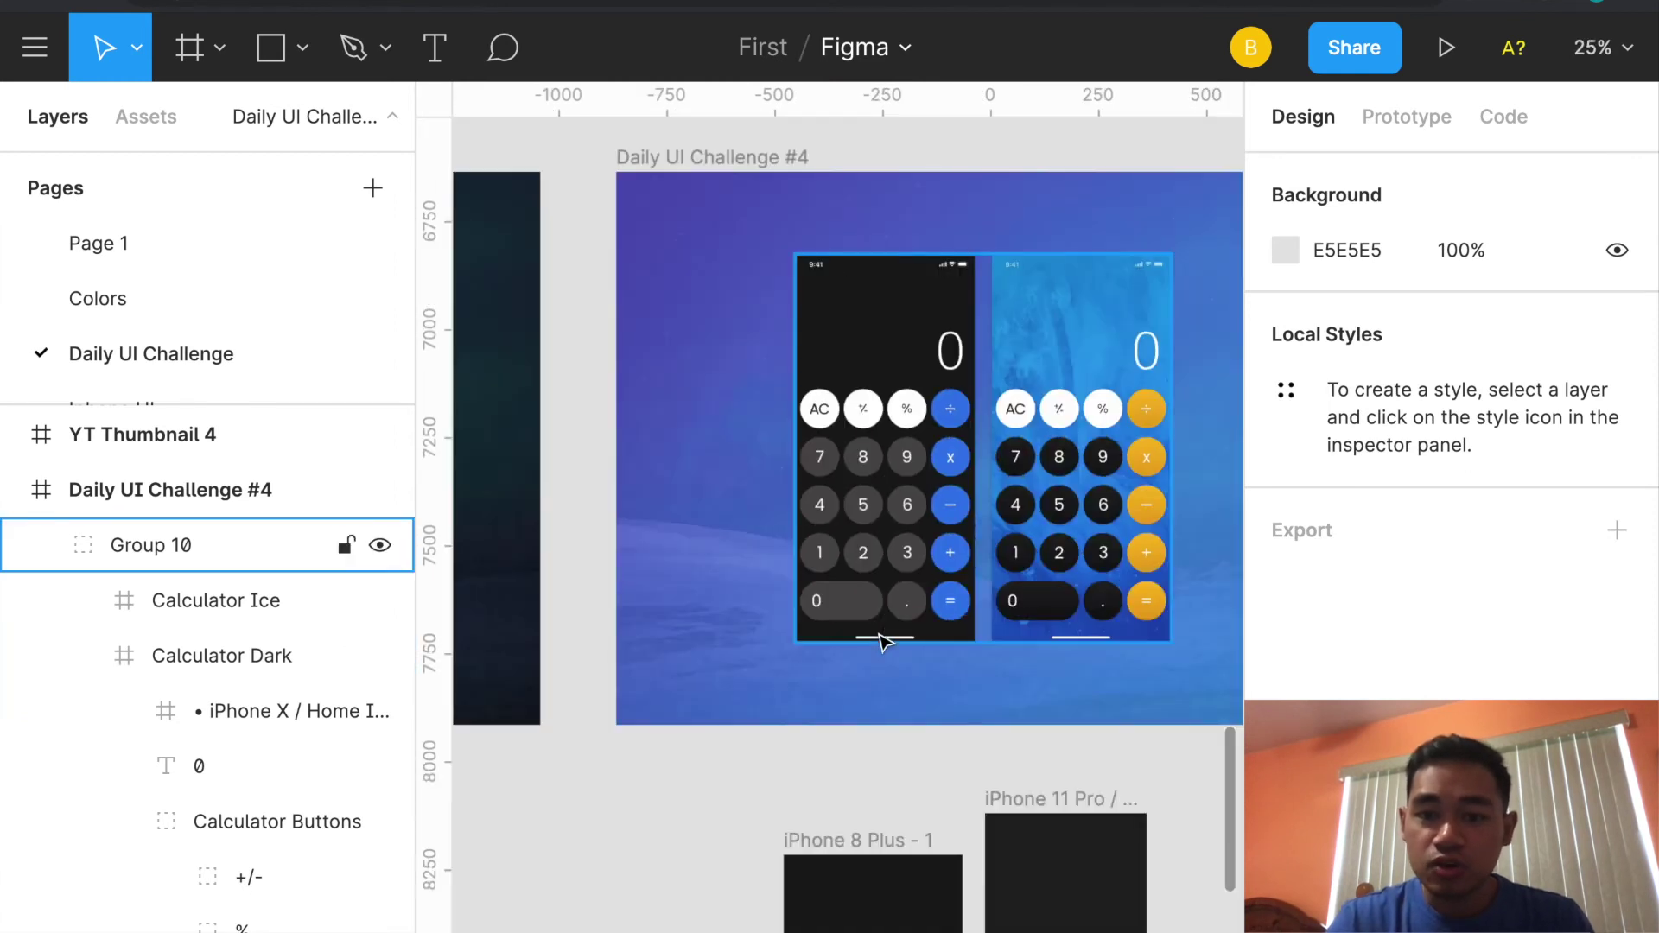
pyautogui.hscroll(3, 925, 484)
pyautogui.scroll(1, 925, 484)
pyautogui.hotkey('ctrl', '+')
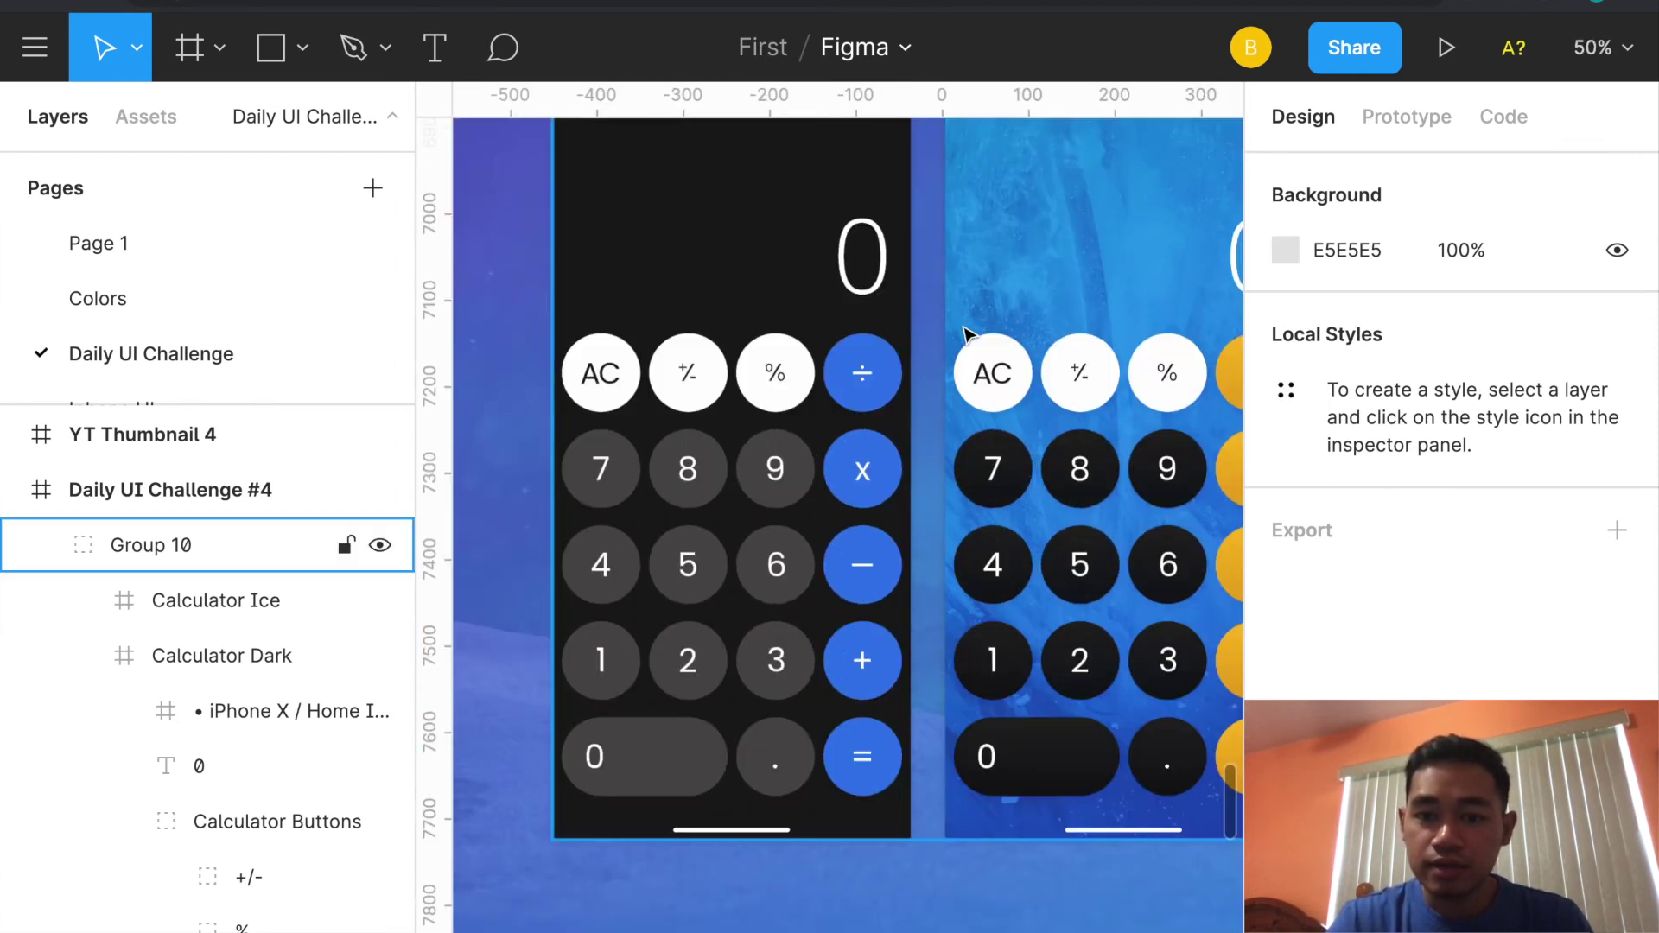
pyautogui.hscroll(3, 966, 333)
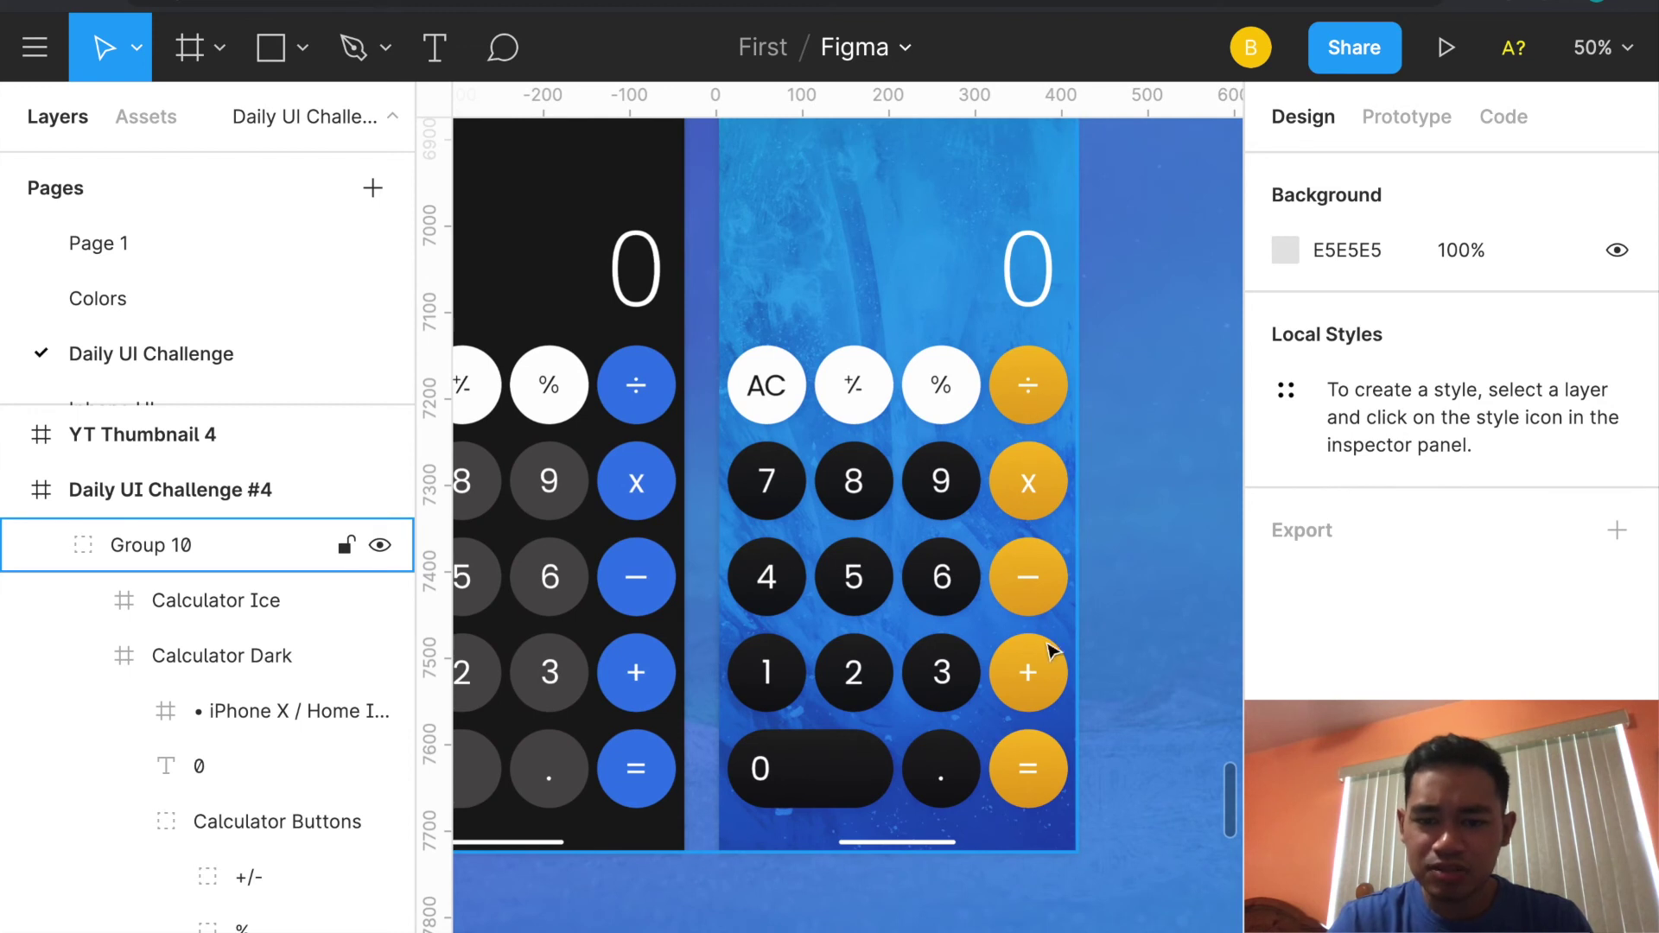
pyautogui.scroll(1, 1031, 533)
pyautogui.hscroll(-1, 1031, 533)
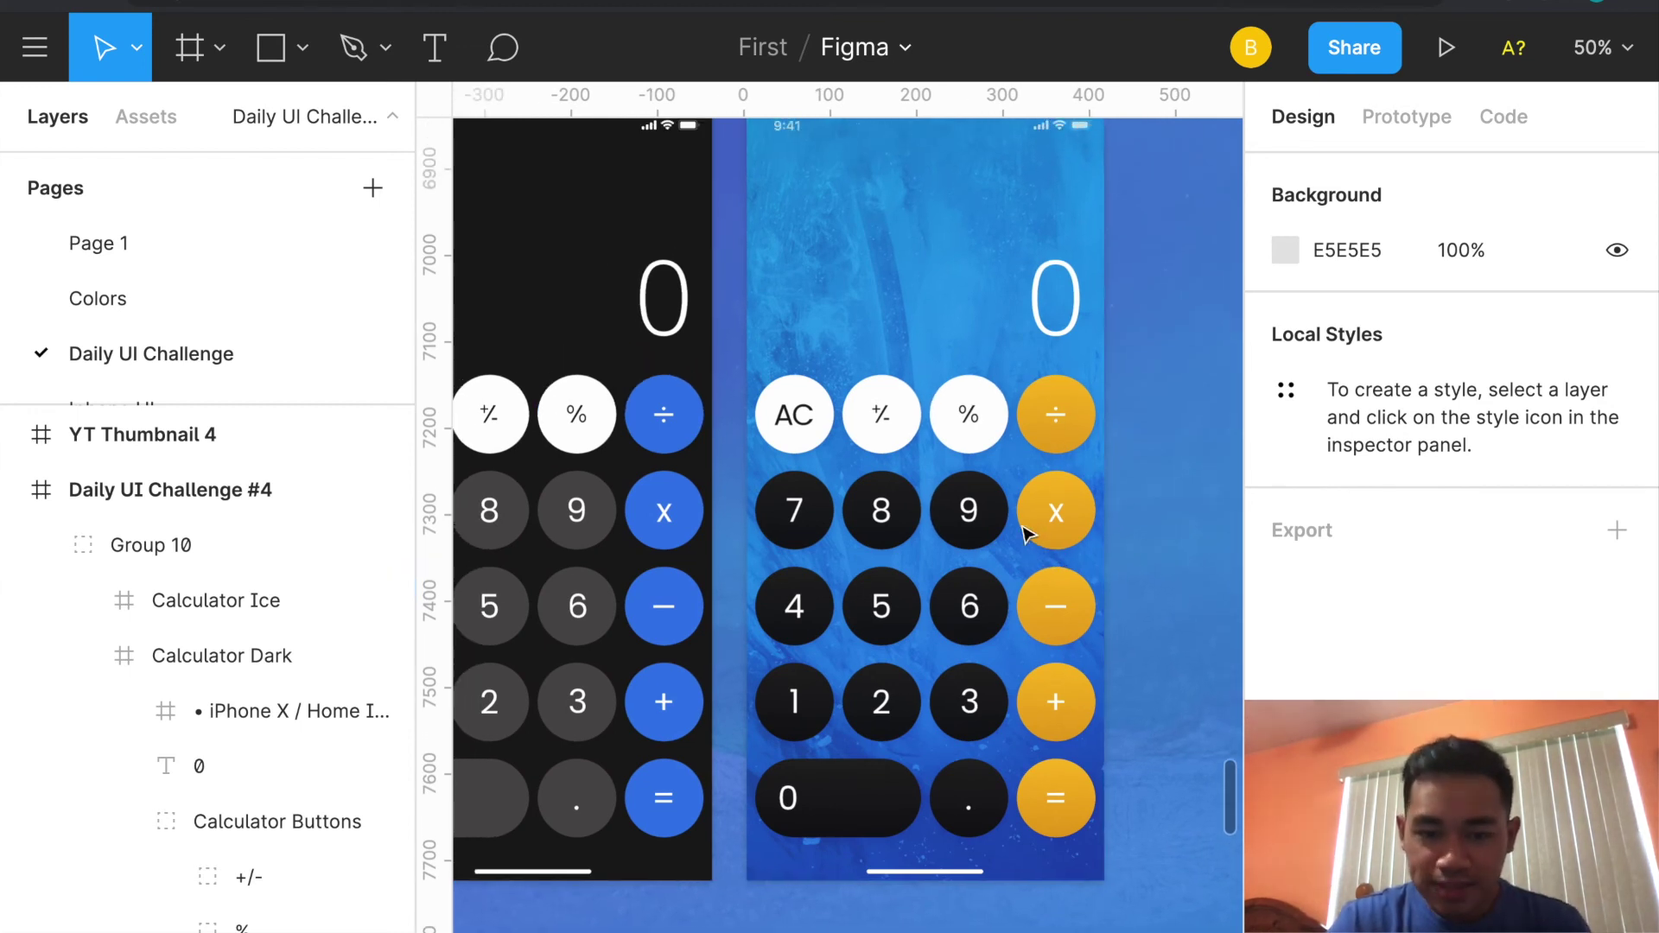
pyautogui.scroll(2, 877, 800)
pyautogui.hscroll(-1, 877, 800)
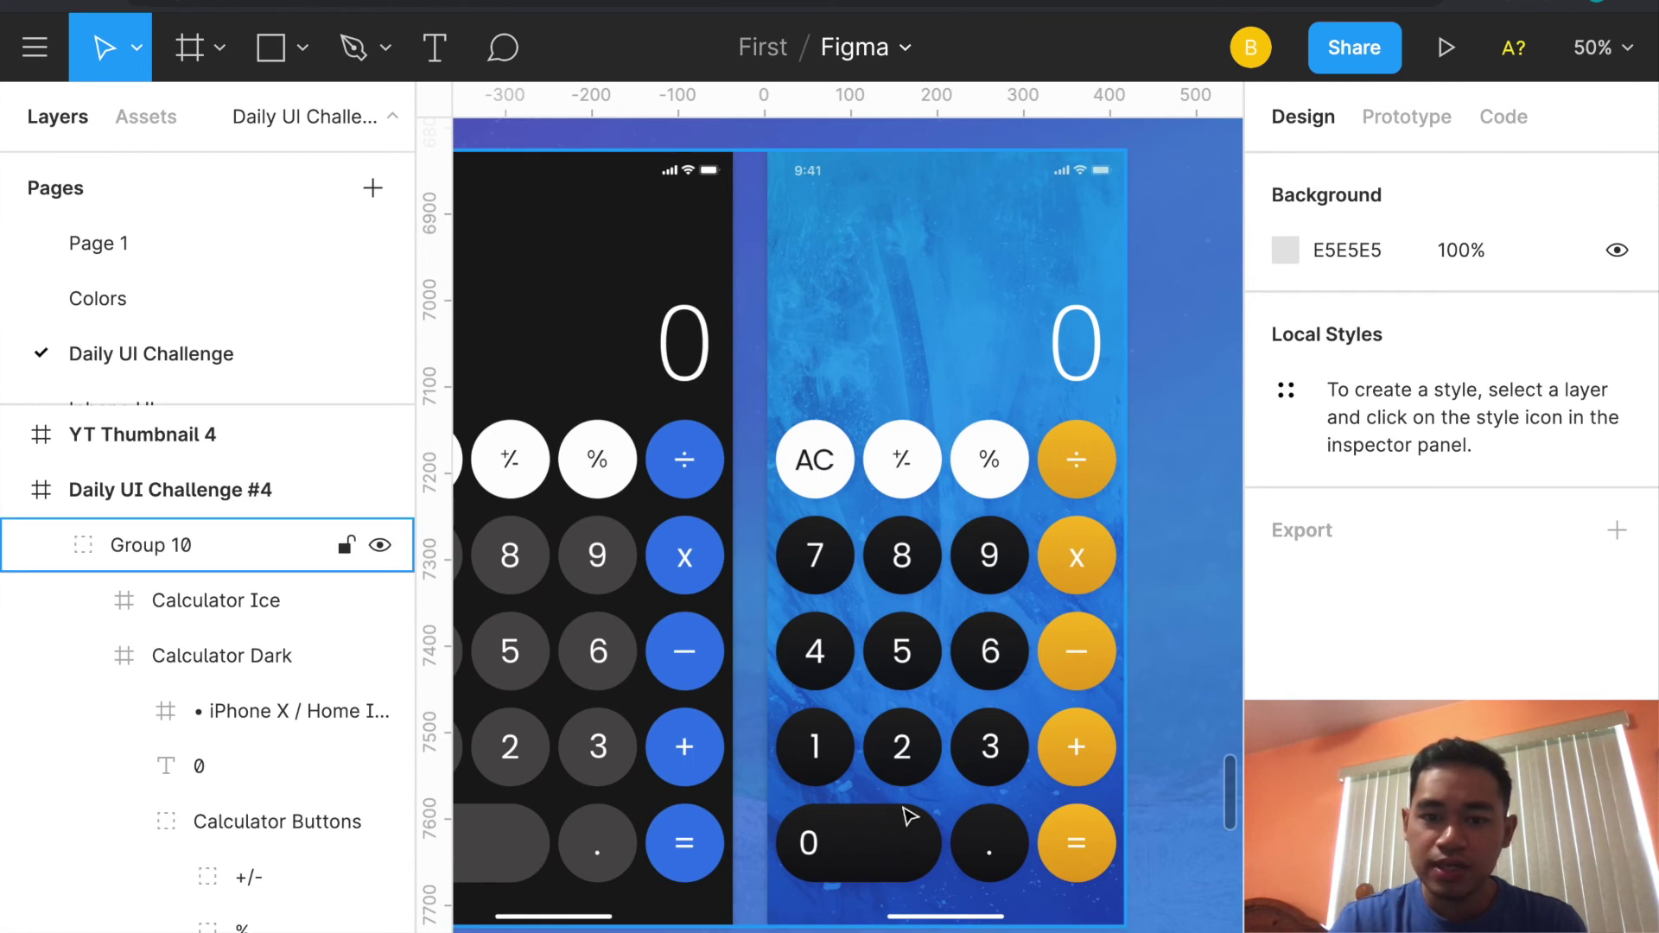
# Select the ice calculator's frame and expand it to inspect its layers and properties.
pyautogui.click(877, 204)
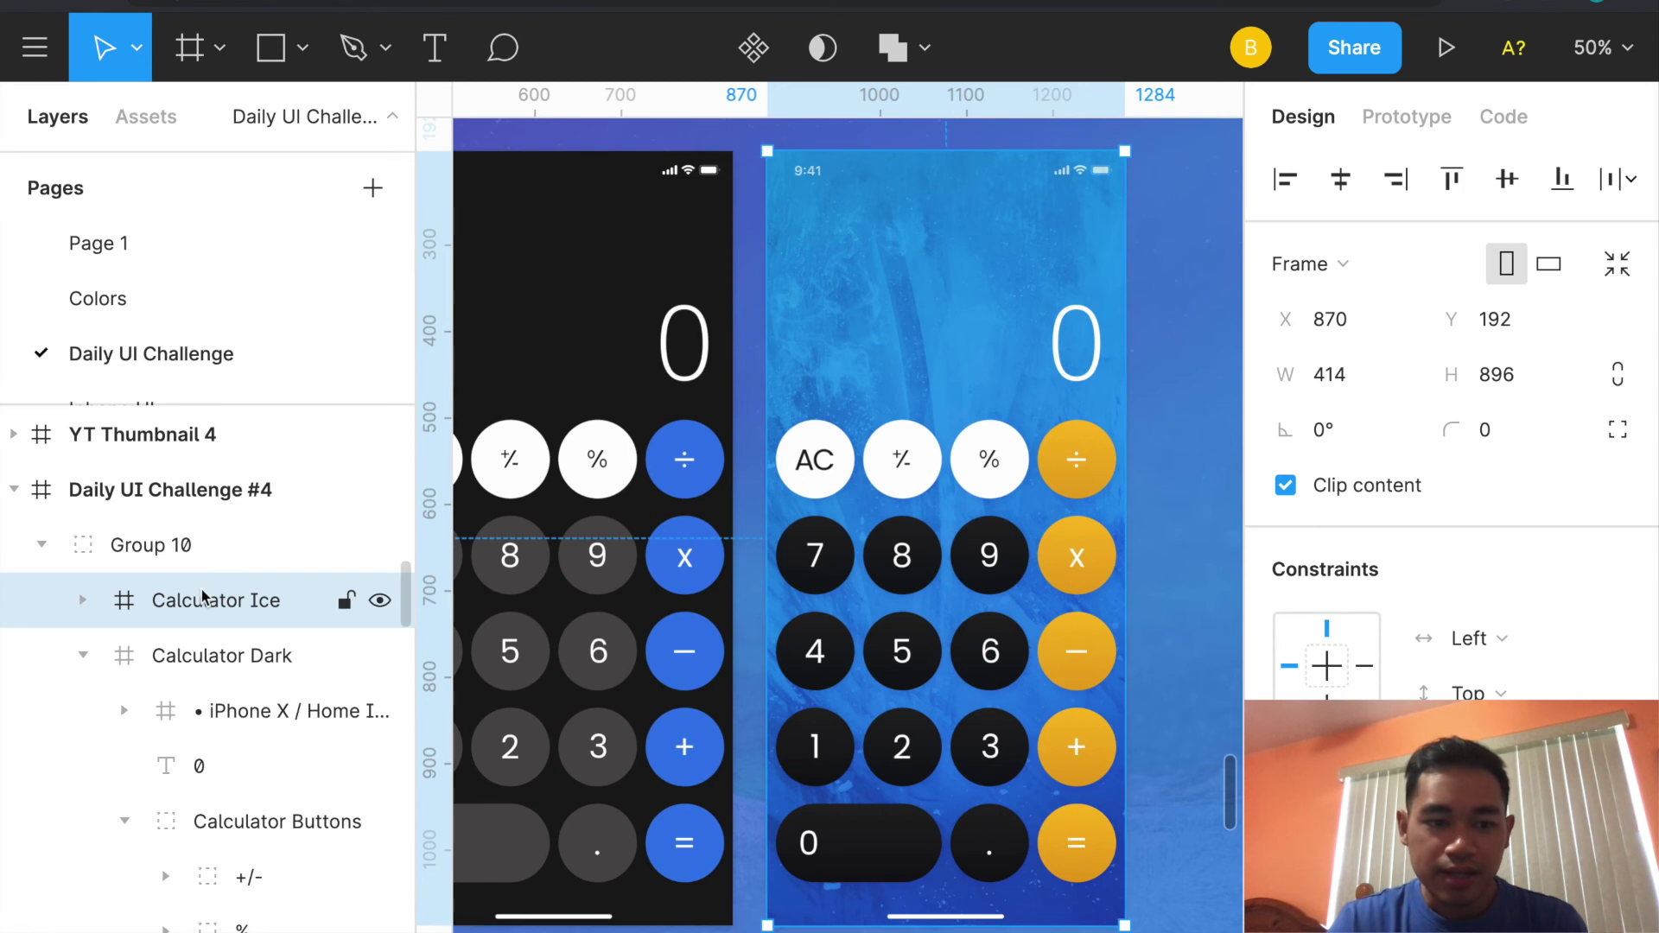
pyautogui.click(86, 604)
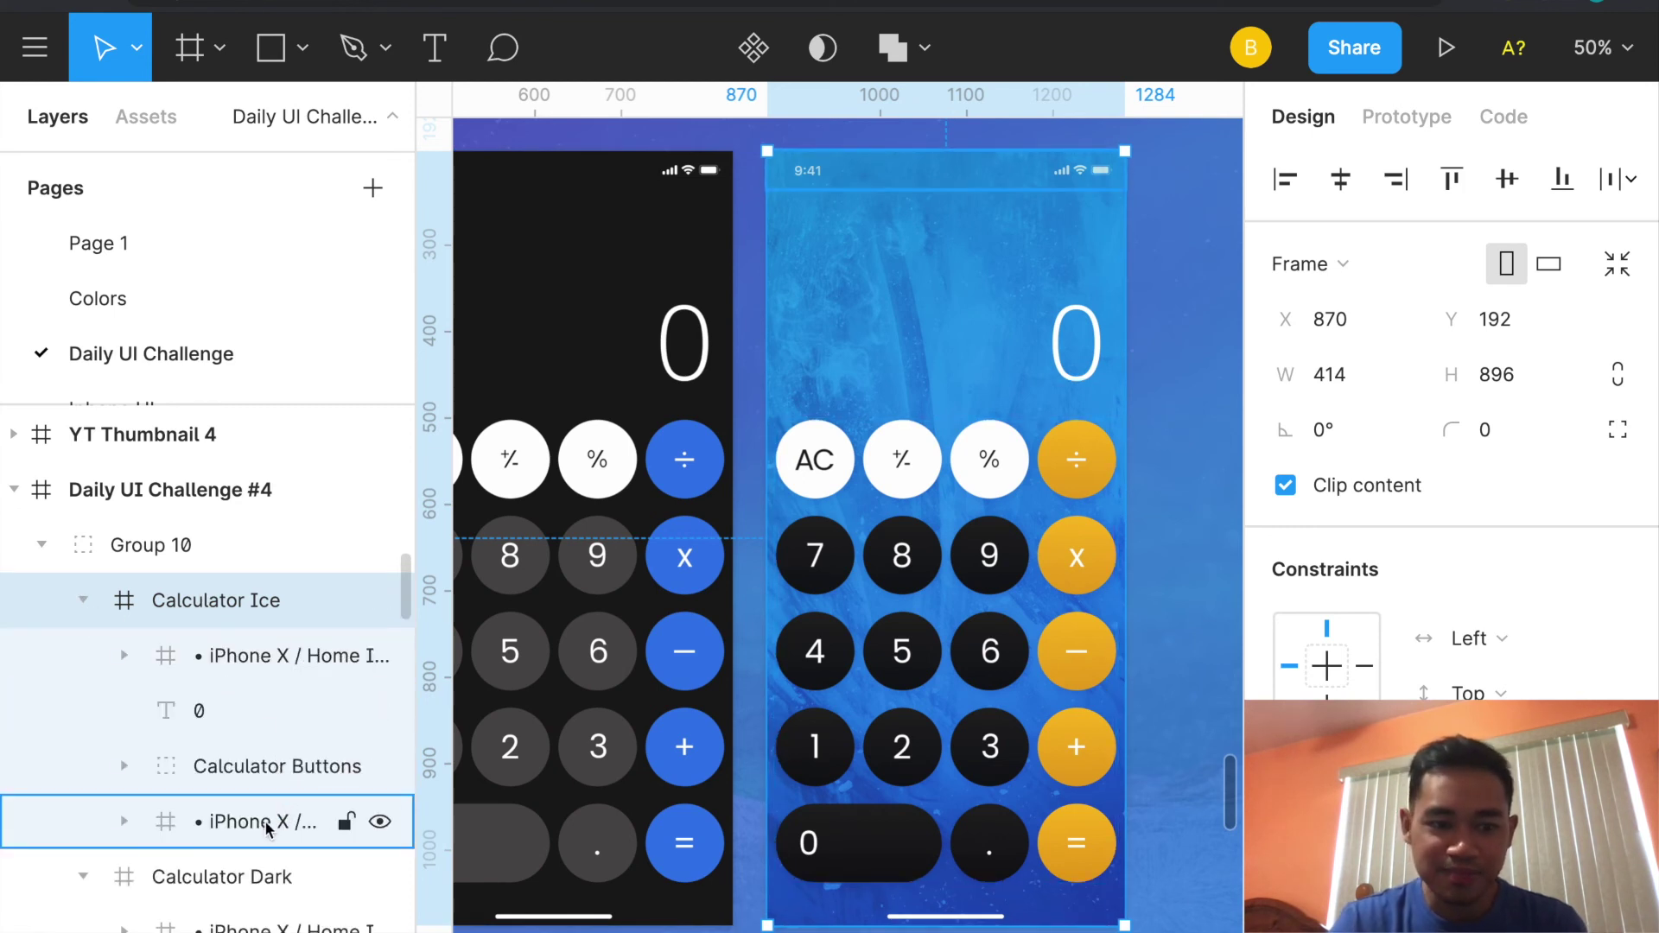
pyautogui.scroll(-5, 1385, 553)
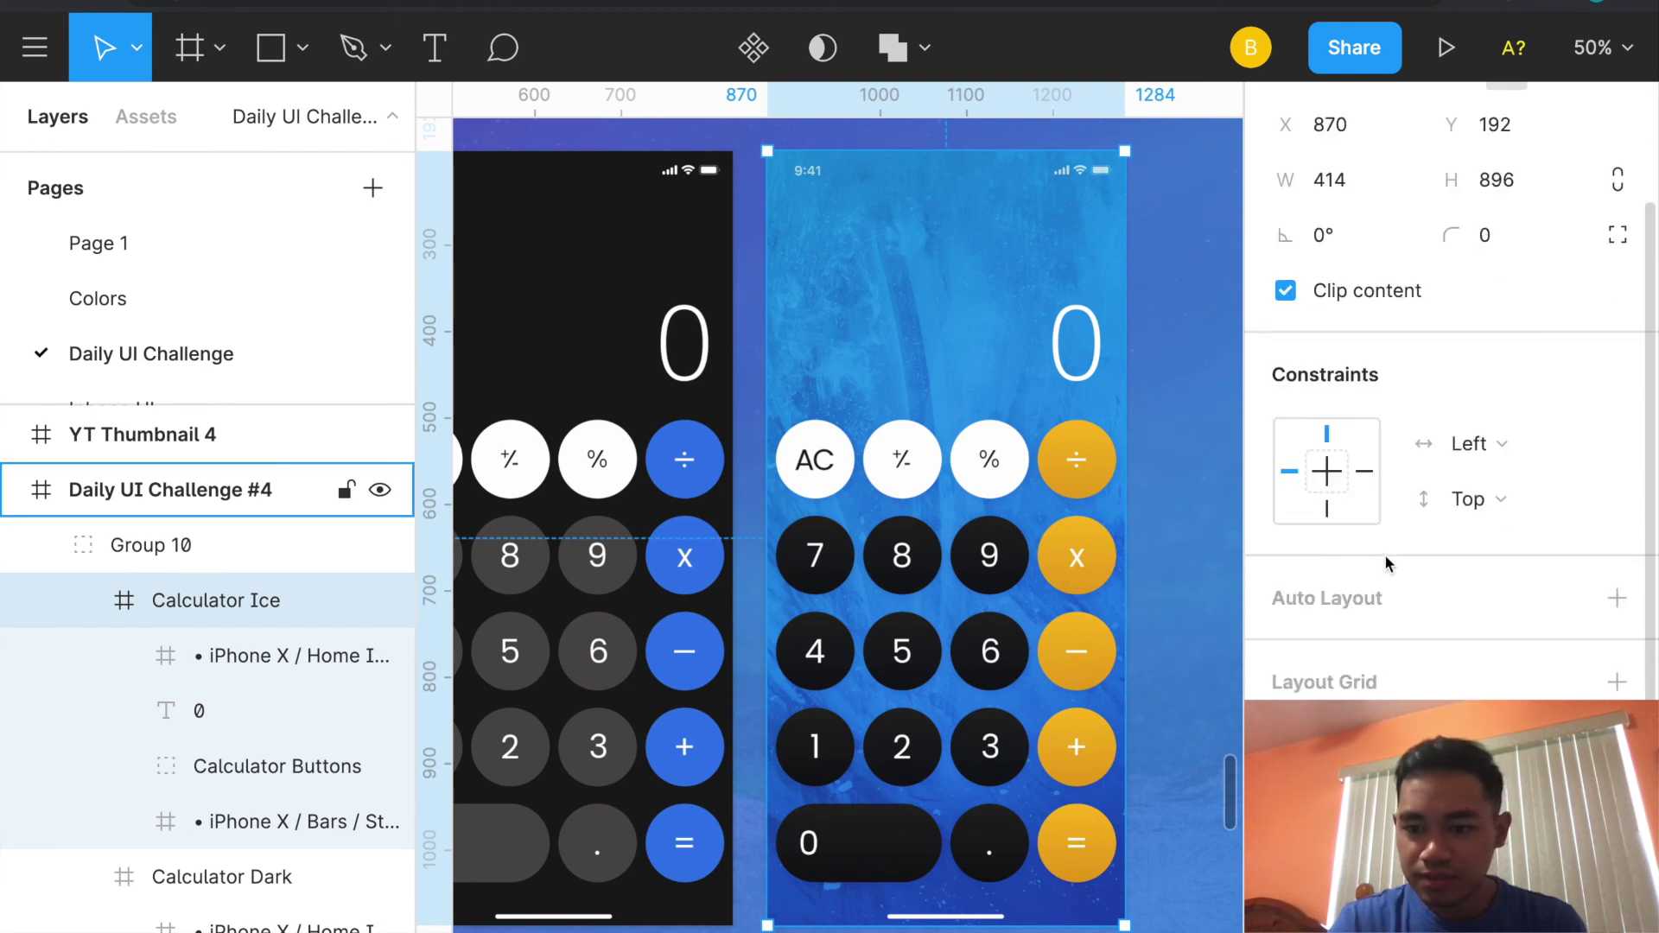
# Set the ice calculator's background image fill to 100% opacity and view the source image and its adjustment settings.
pyautogui.click(965, 266)
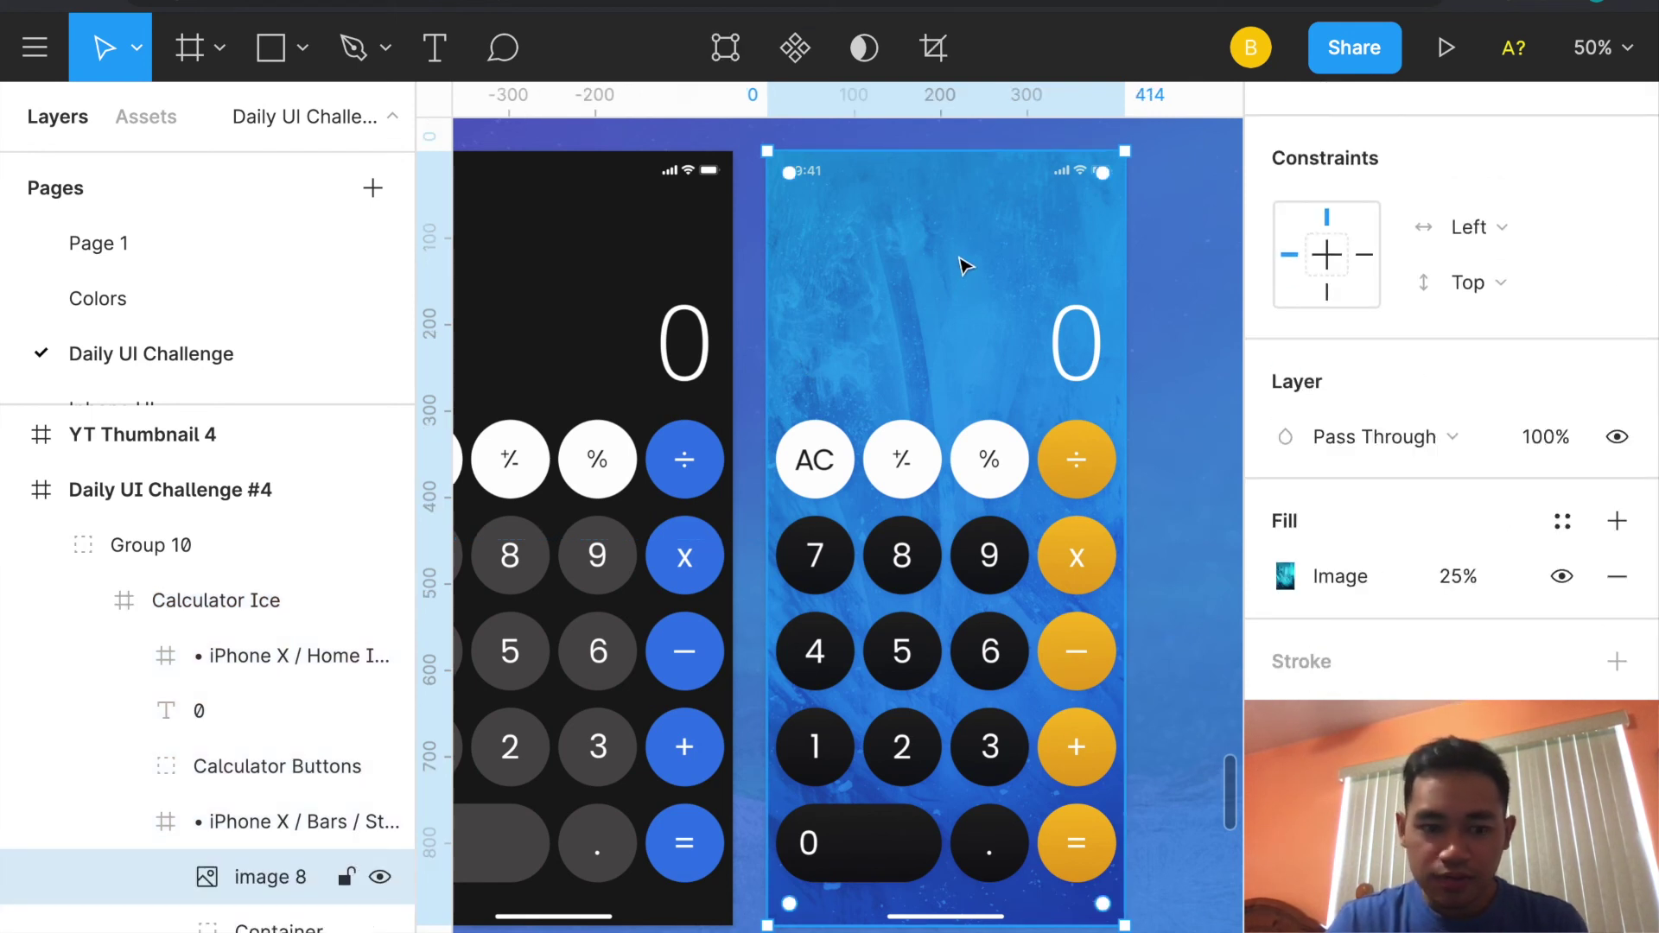
pyautogui.click(1455, 582)
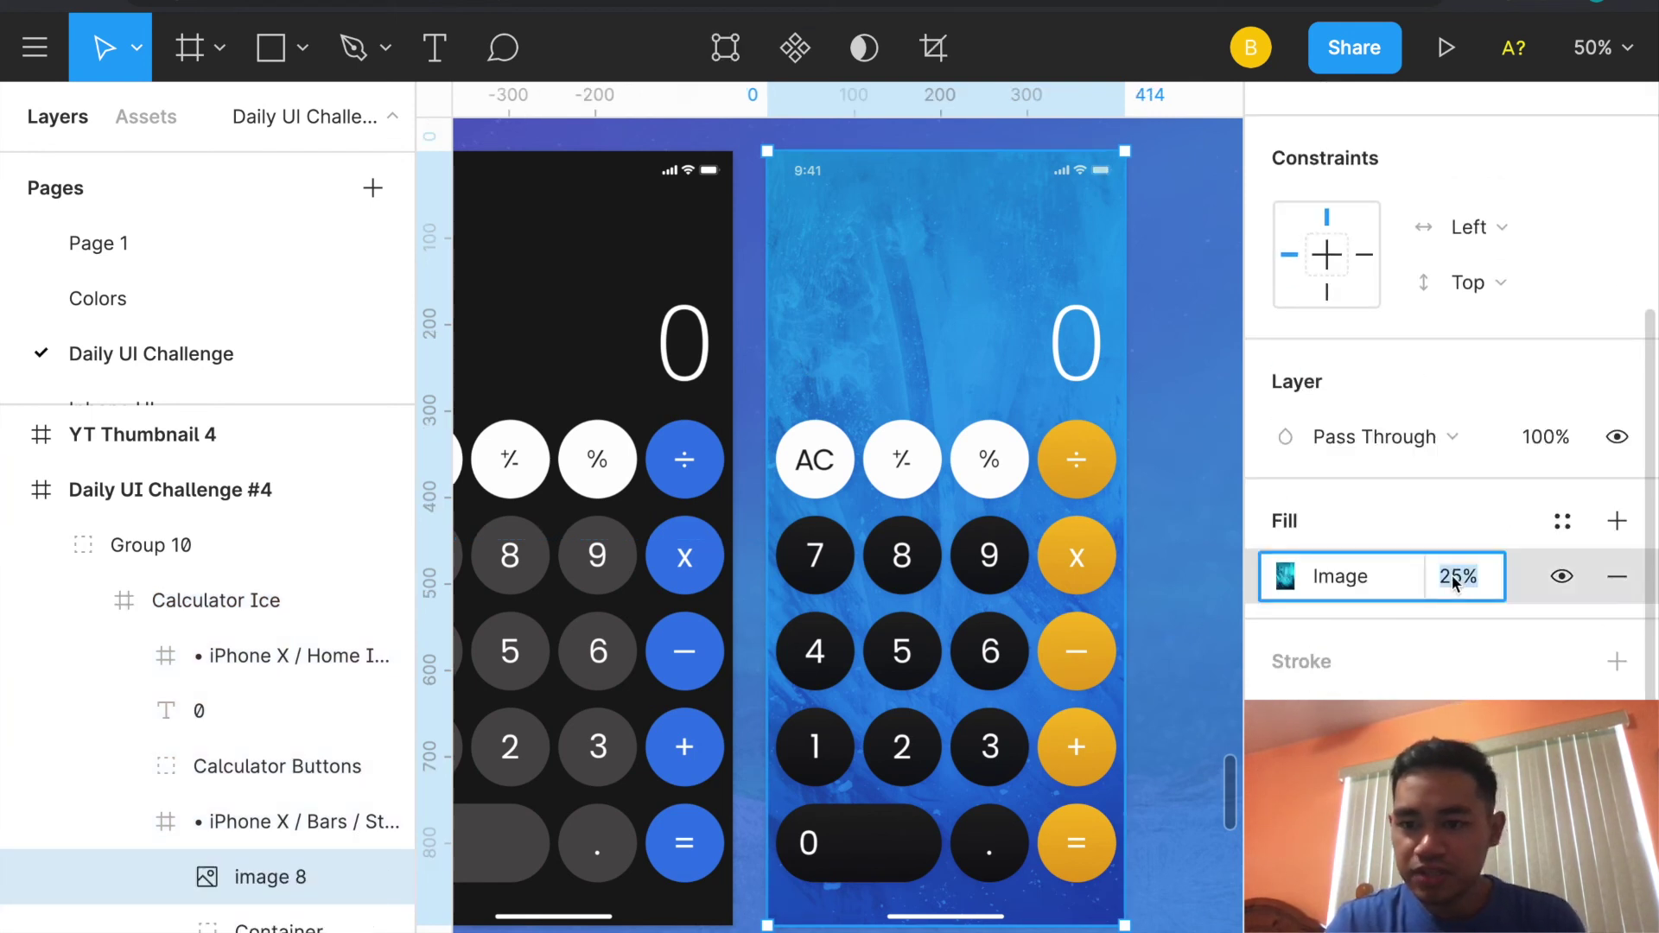
pyautogui.write('100')
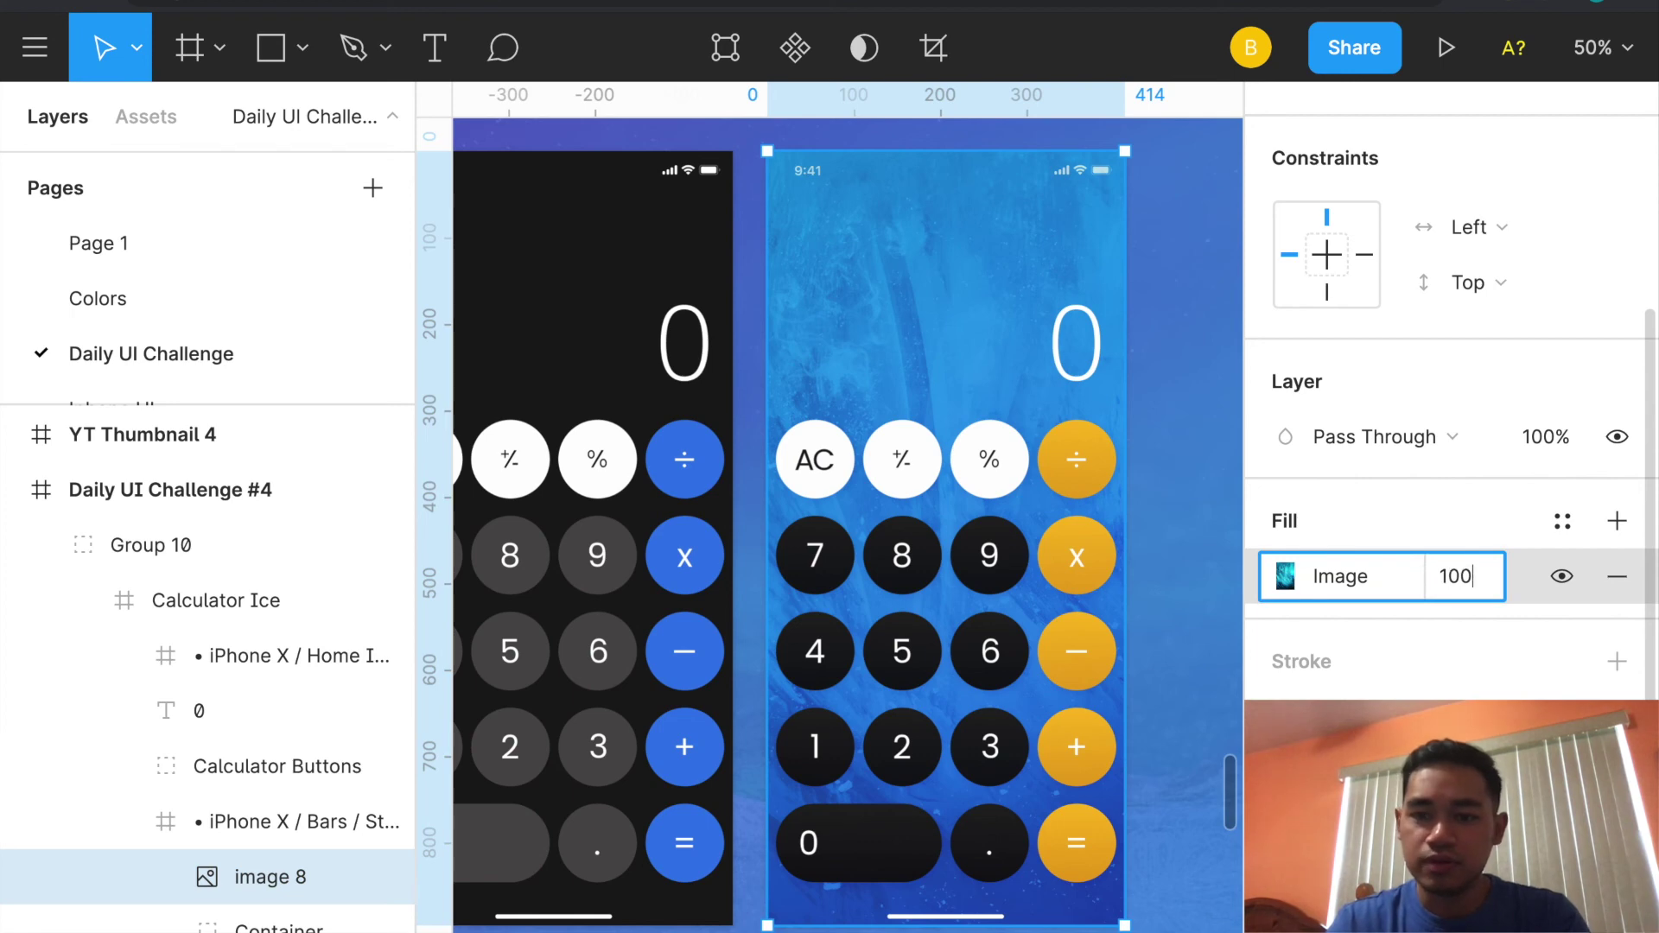
pyautogui.press('Return')
pyautogui.click(1285, 576)
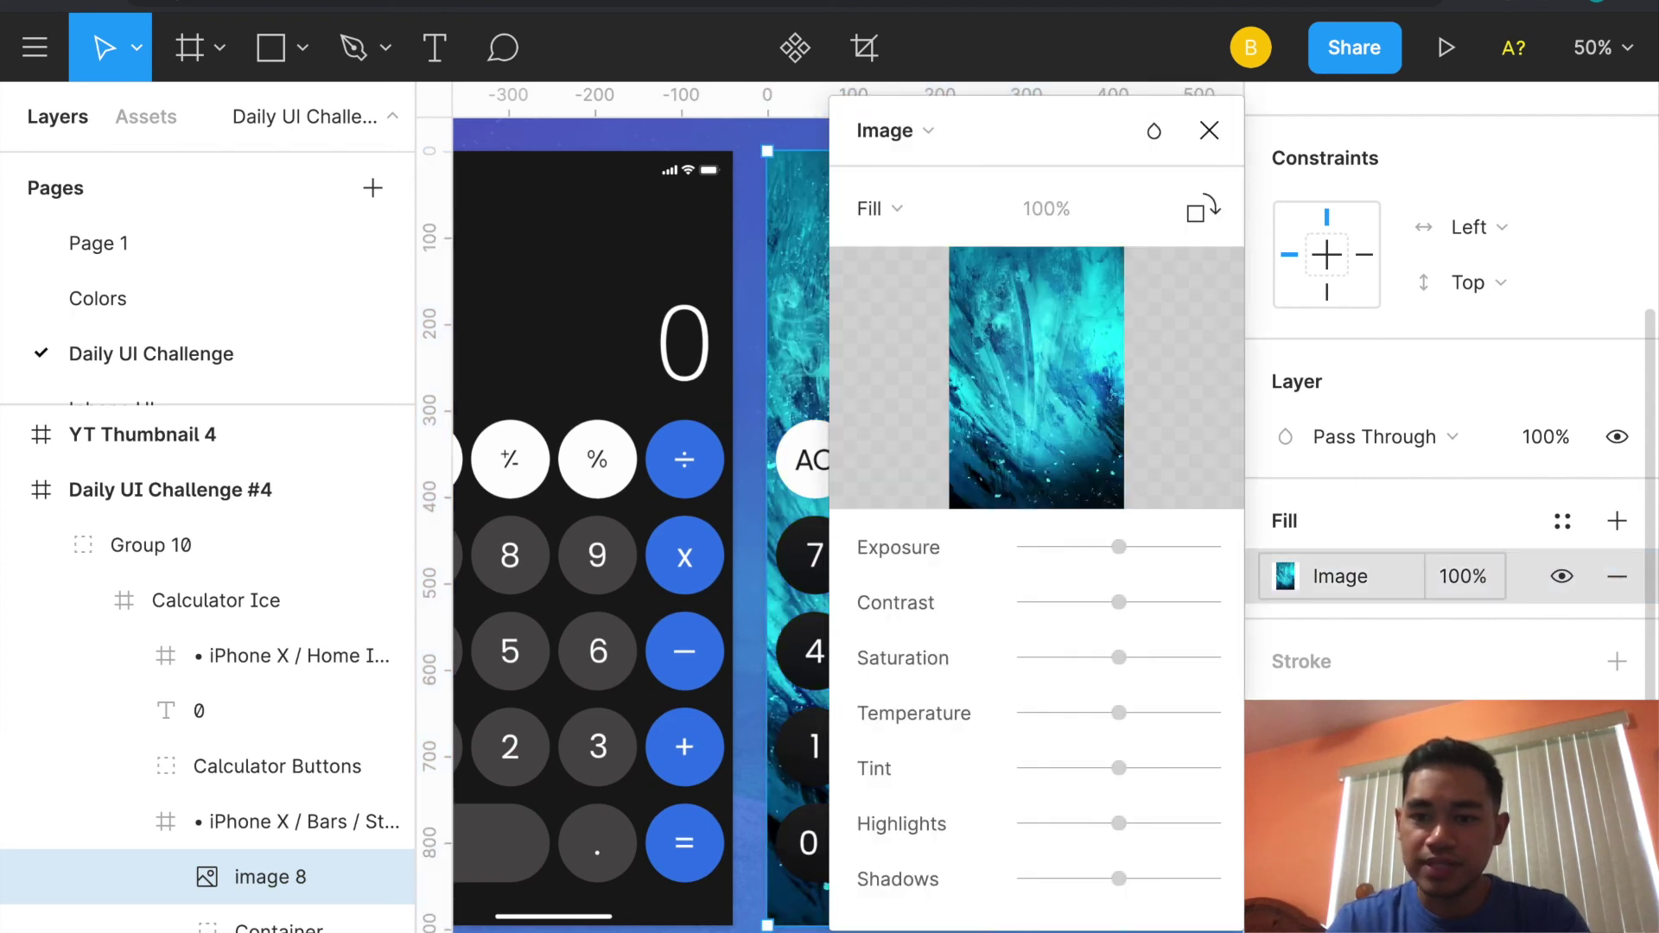
pyautogui.click(1209, 132)
# Set the ice calculator's background image fill opacity back to 25%.
pyautogui.click(1463, 579)
pyautogui.write('25')
pyautogui.press('Return')
# Examine the whole Daily UI Challenge #4 frame with its background, and the group holding both calculators.
pyautogui.click(1199, 492)
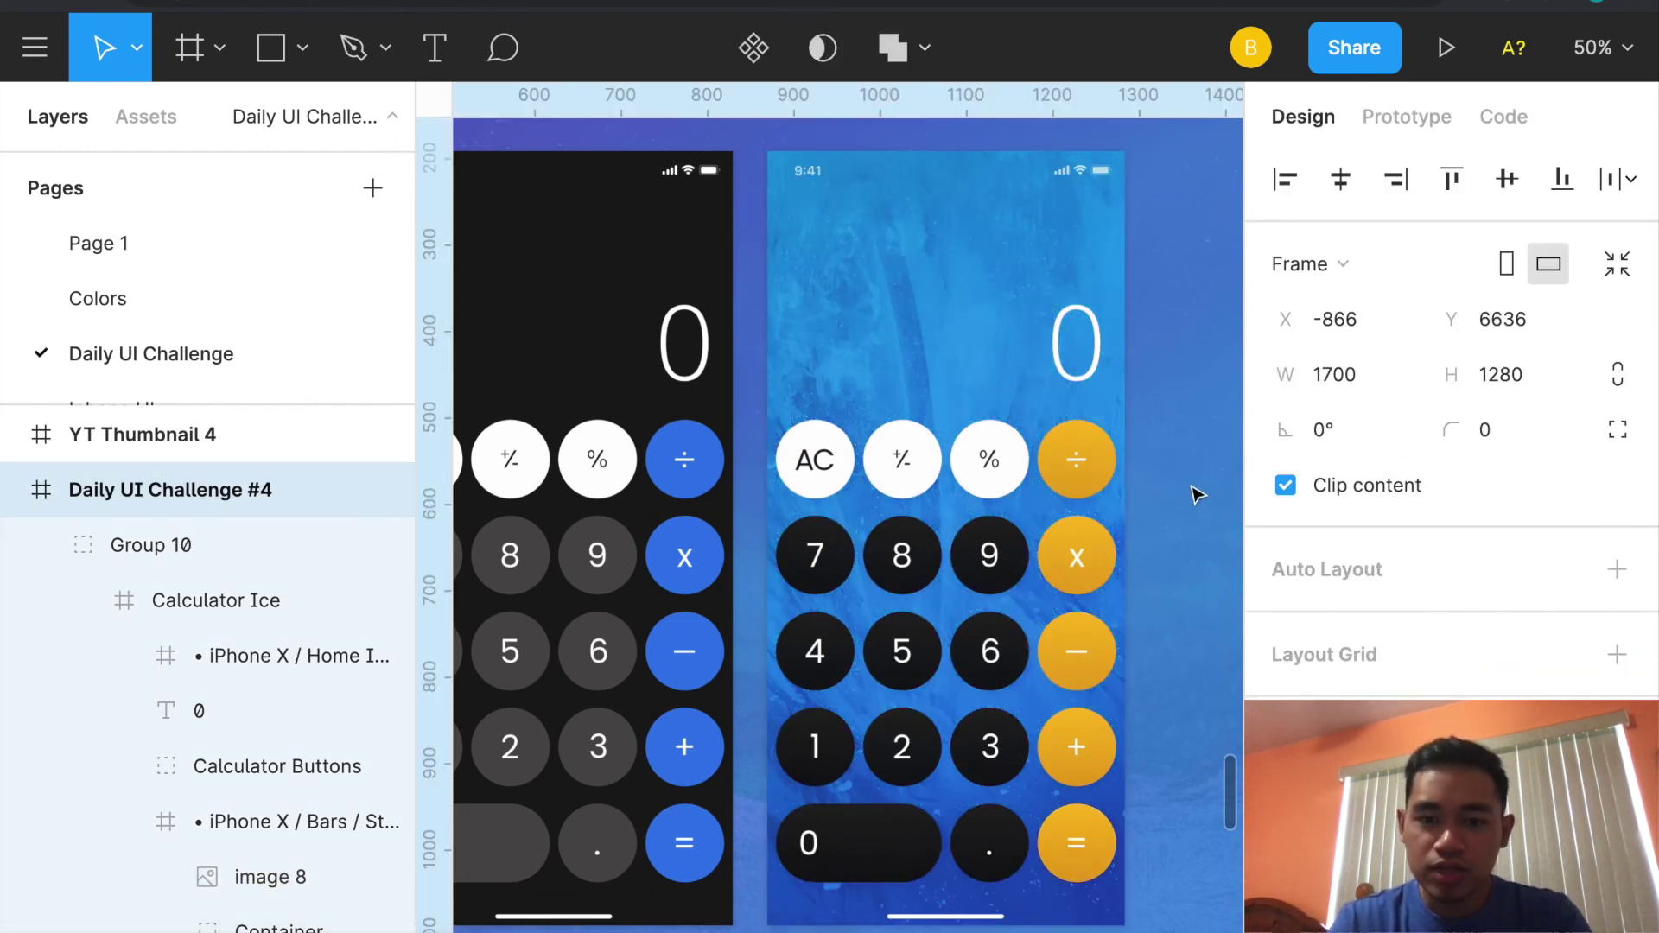
pyautogui.press('-')
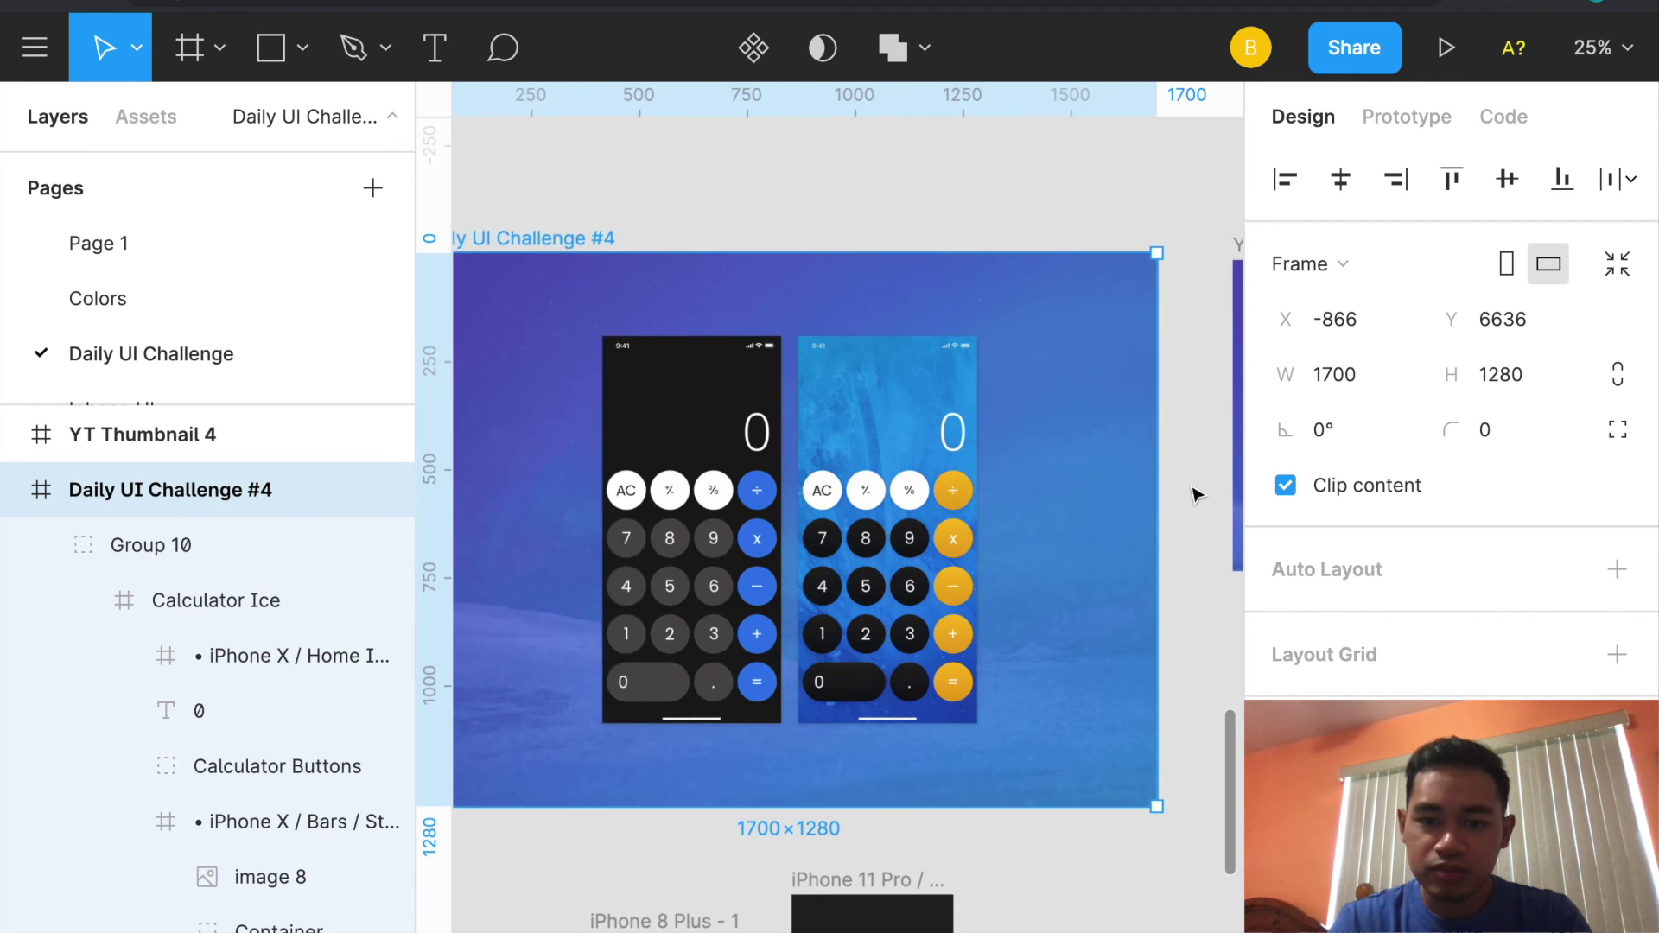
pyautogui.hscroll(-3, 1196, 494)
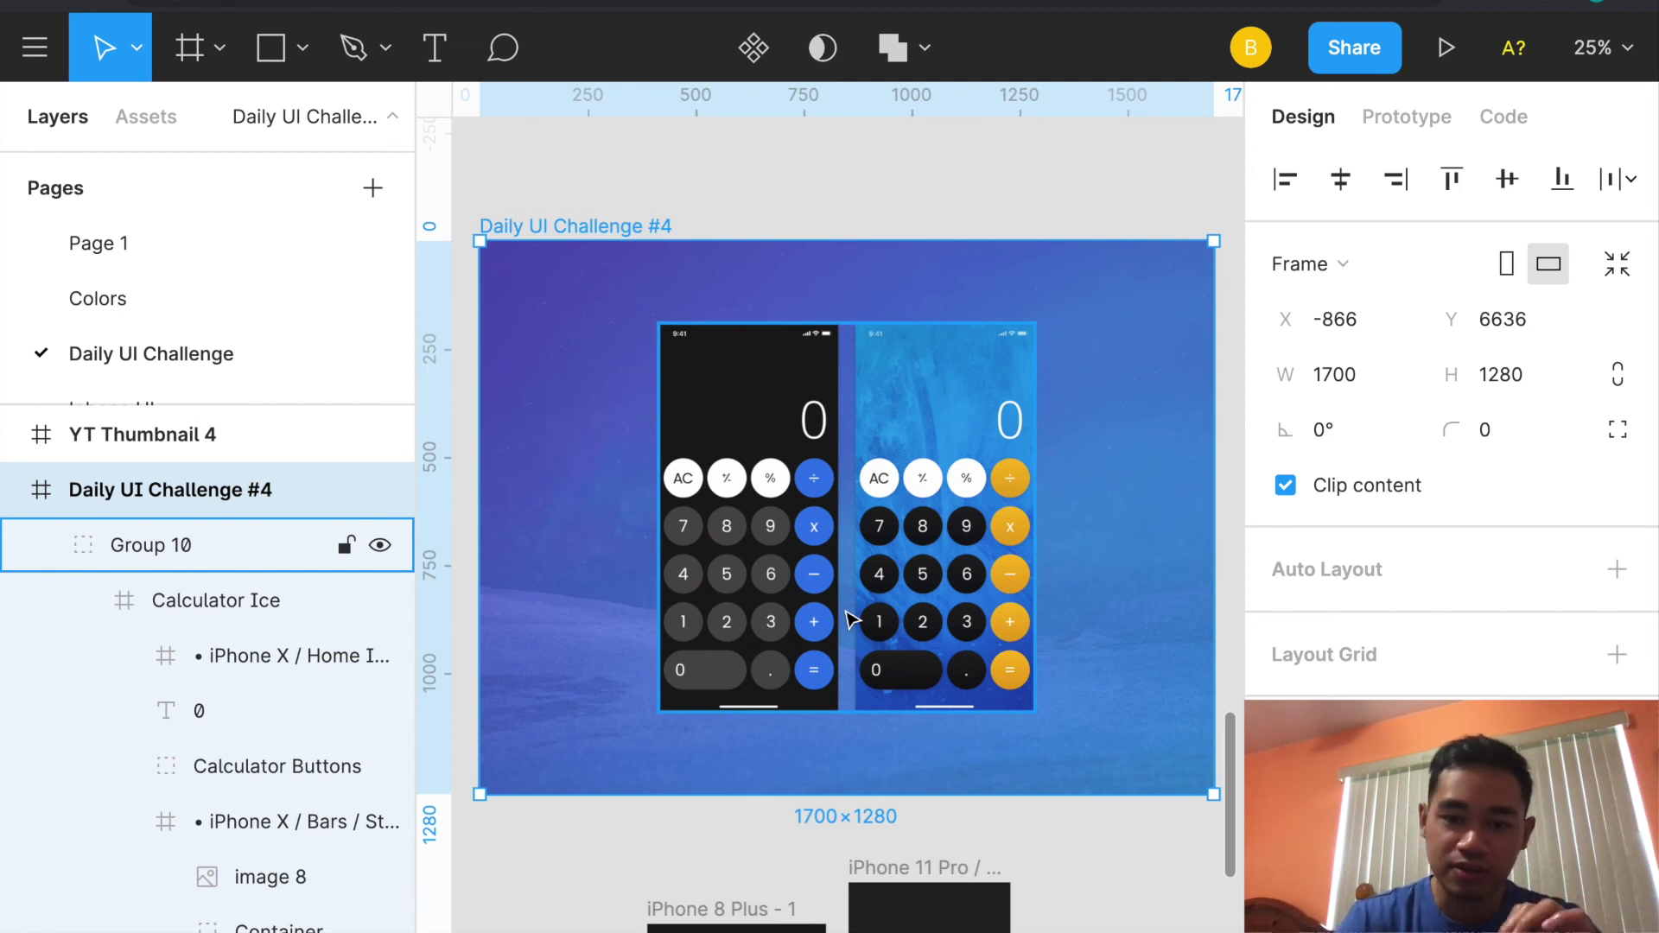
pyautogui.click(1130, 545)
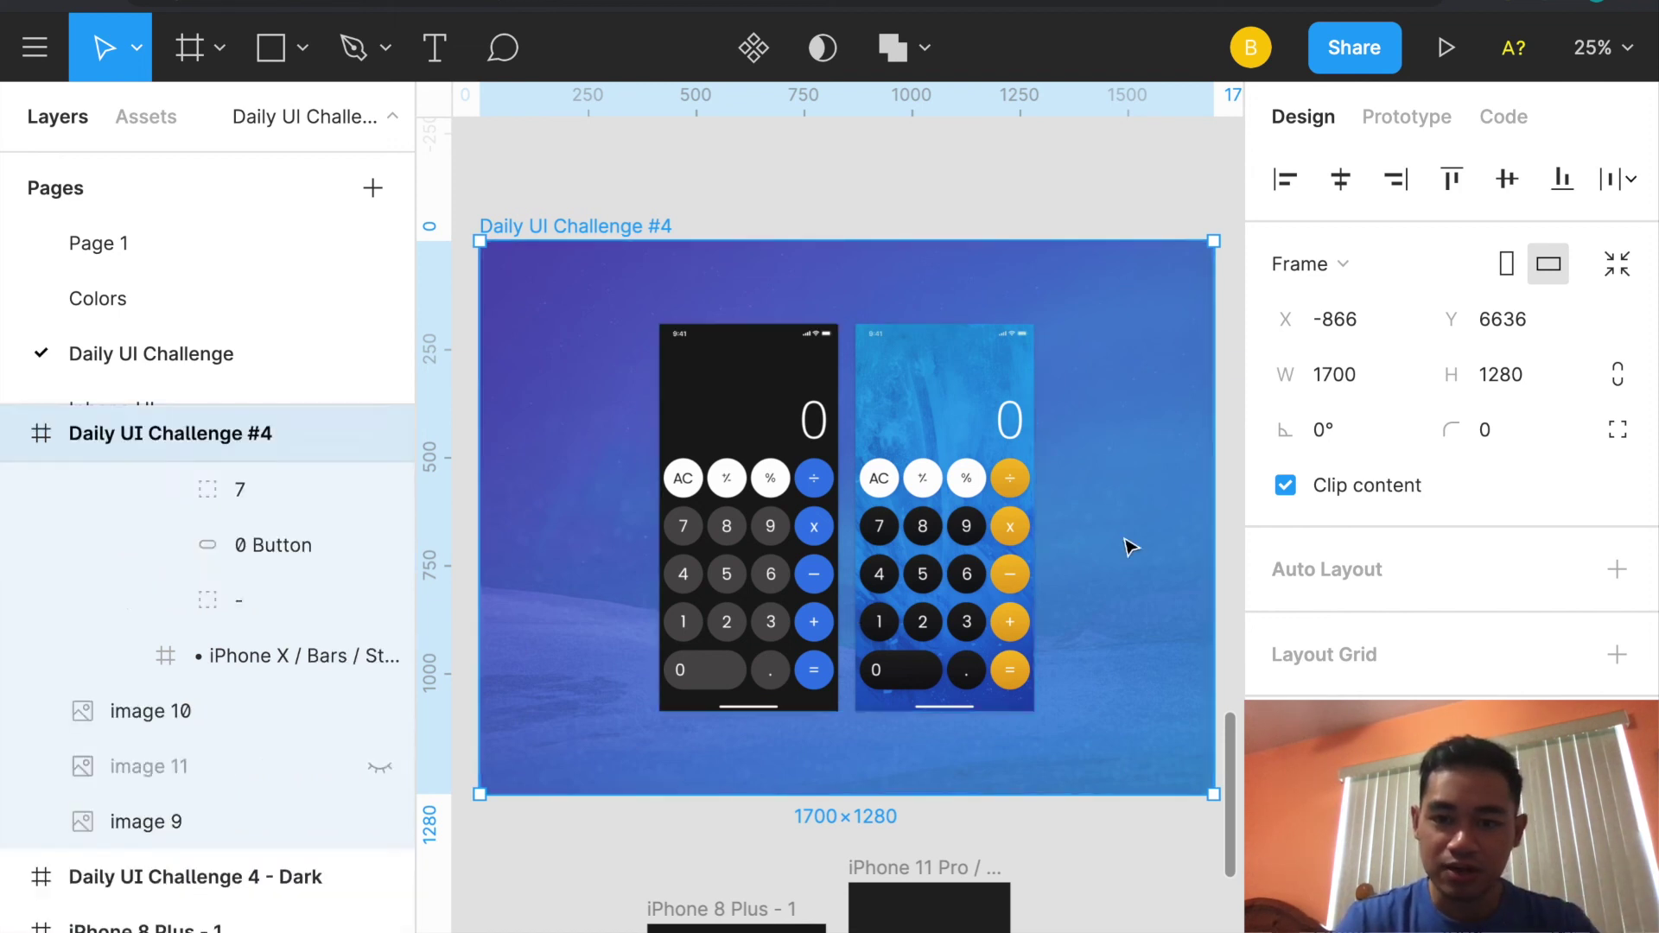
pyautogui.click(890, 346)
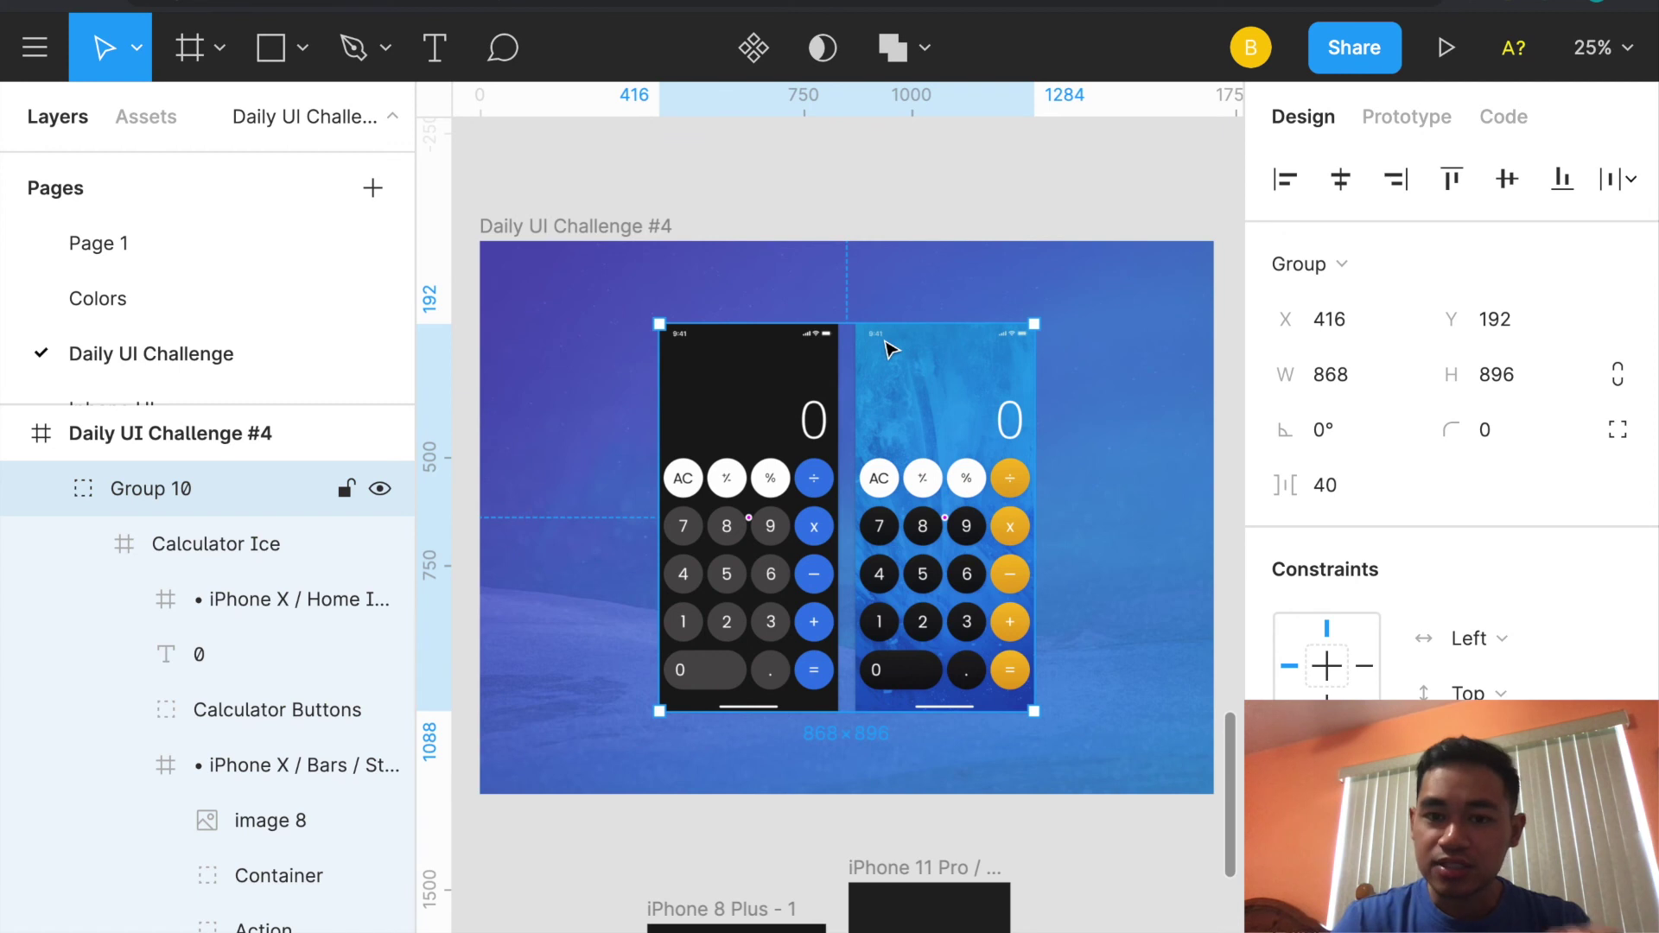